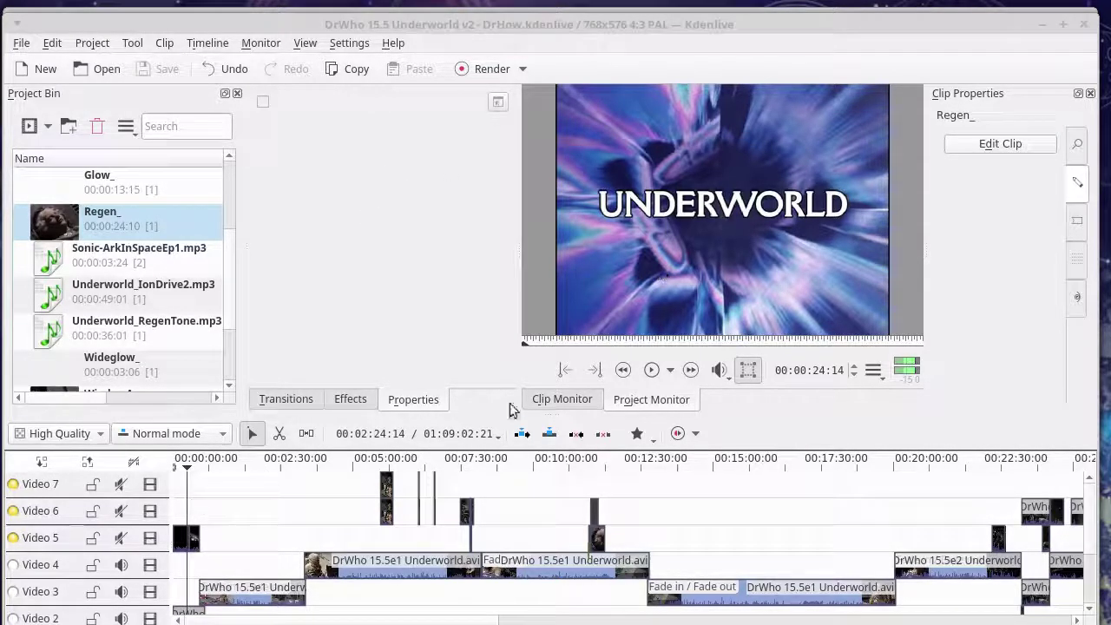
Scrub the timeline through the regeneration shot (00:11:35–00:11:42), then play it from 00:11:32:13
{"action": "left_click", "coordinate": [465, 546]}
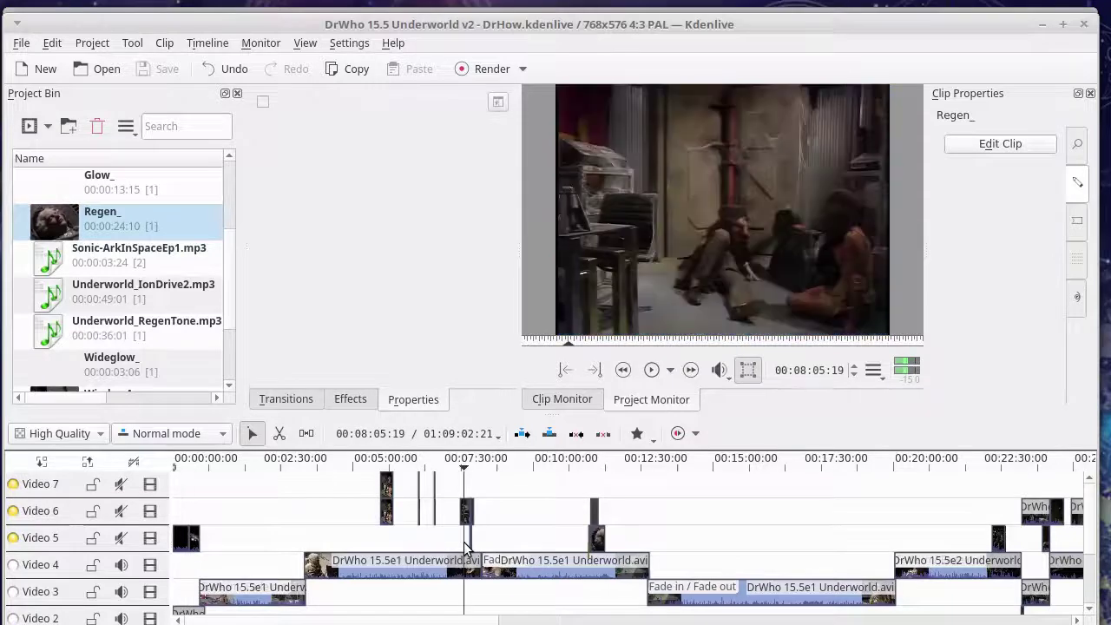
{"action": "left_click", "coordinate": [592, 595]}
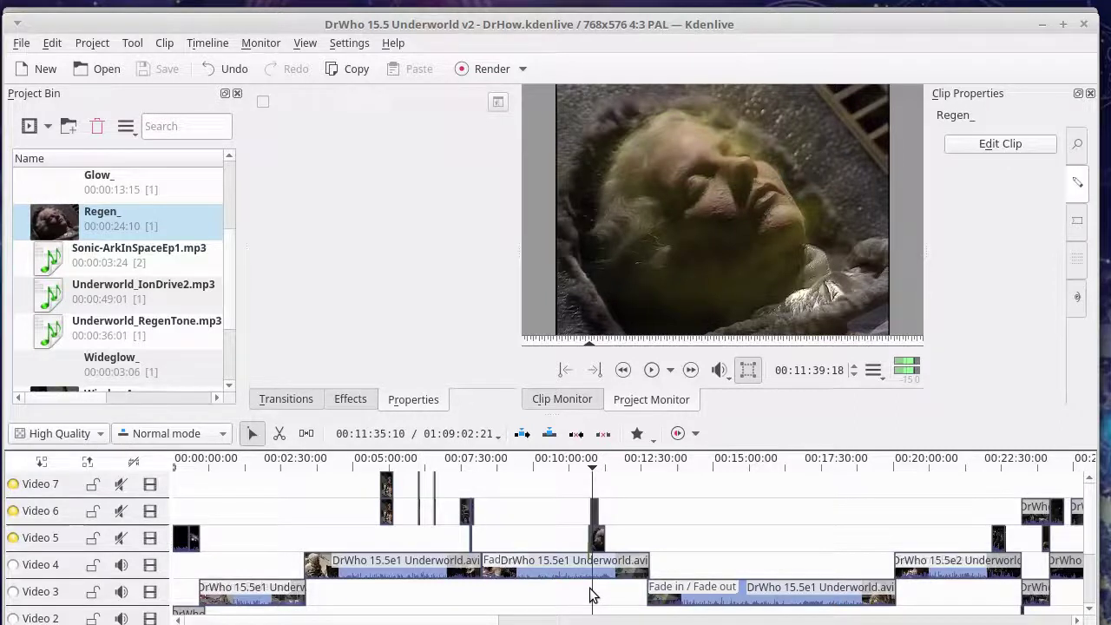
{"action": "left_click", "coordinate": [591, 595]}
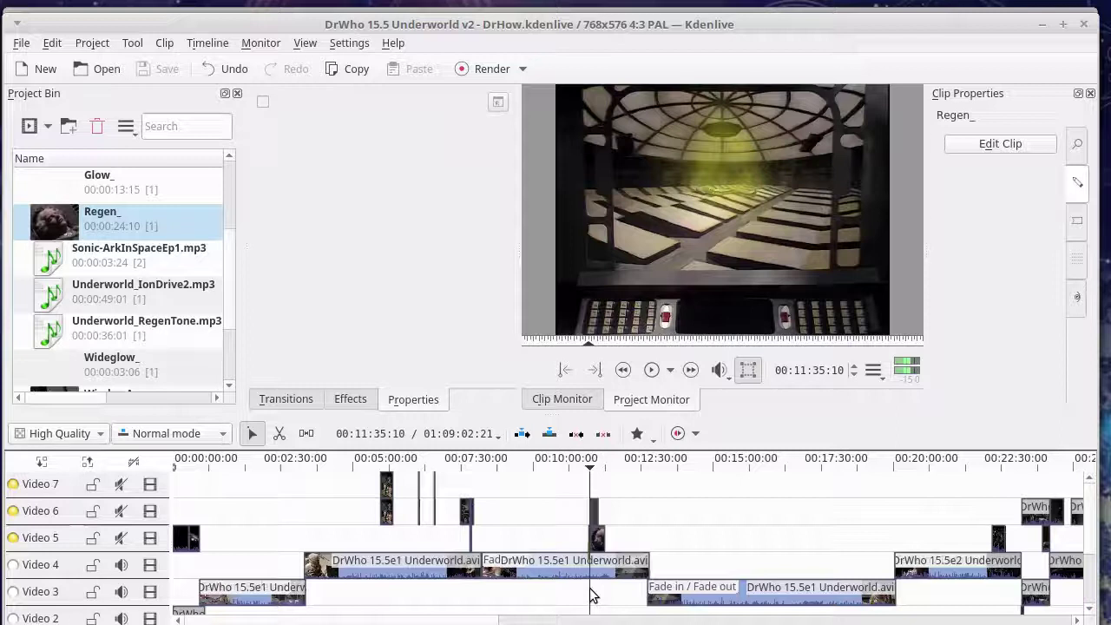
{"action": "left_click", "coordinate": [596, 593]}
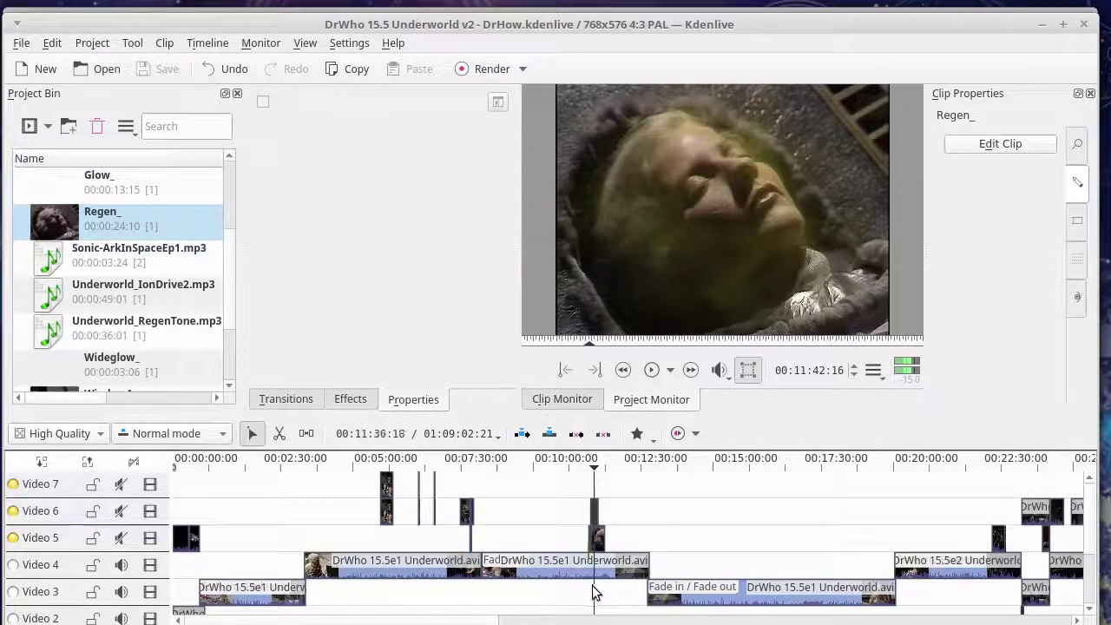
{"action": "left_click", "coordinate": [596, 593]}
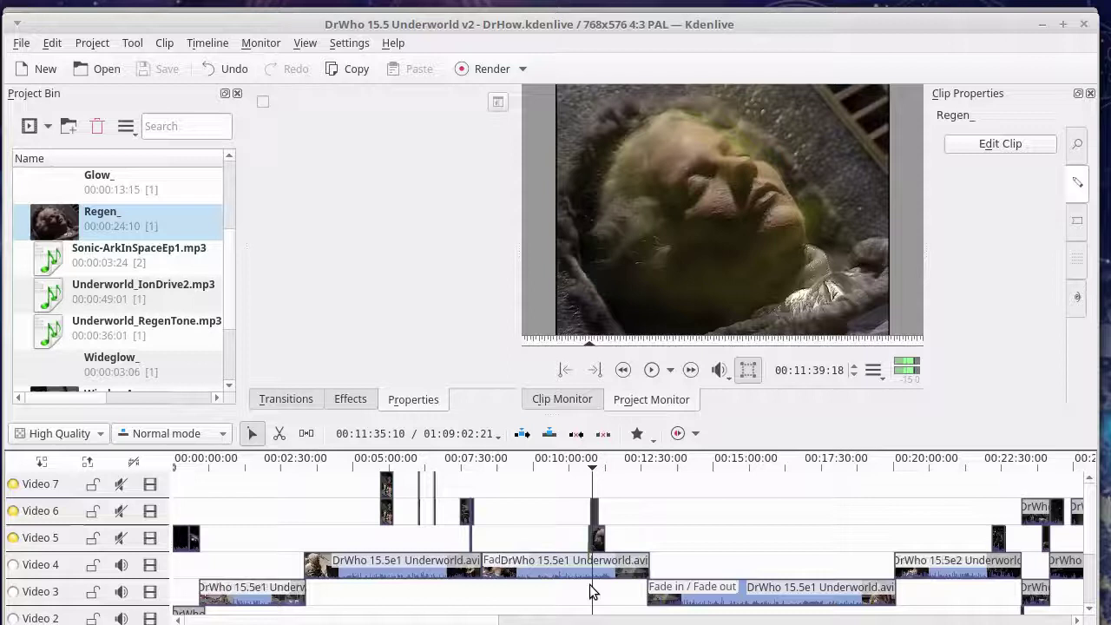
{"action": "left_click", "coordinate": [590, 593]}
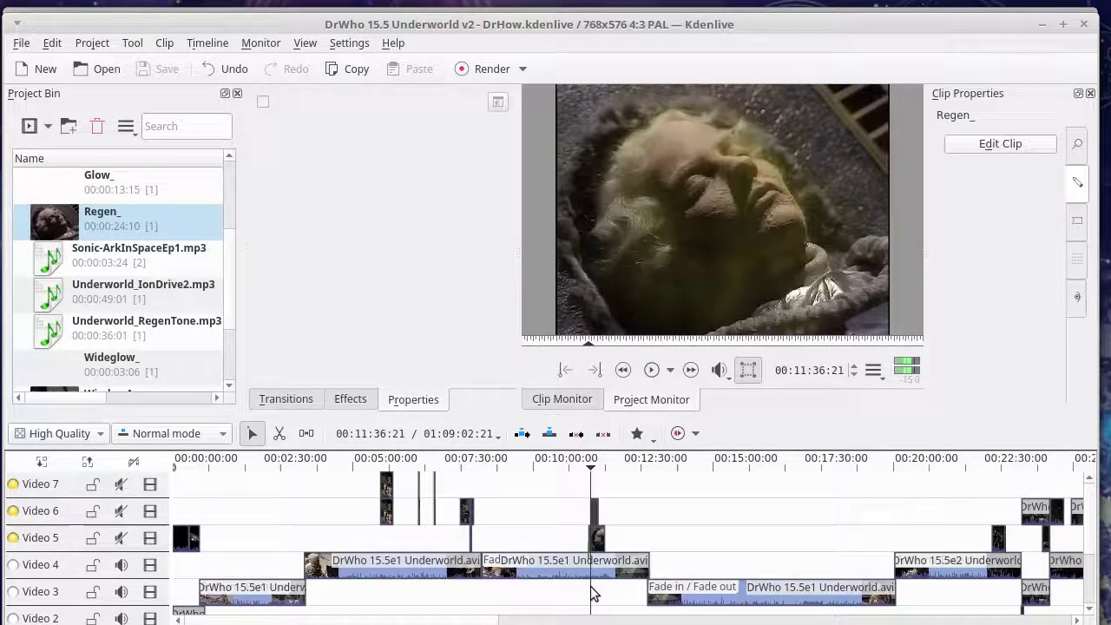
{"action": "left_click", "coordinate": [587, 592]}
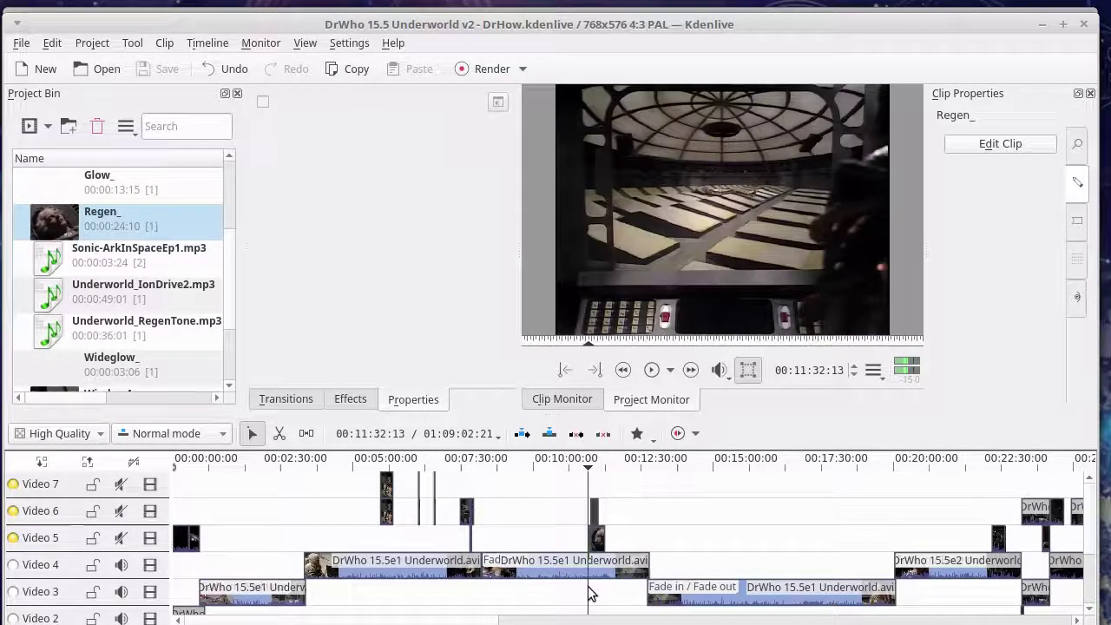
{"action": "key", "text": "space"}
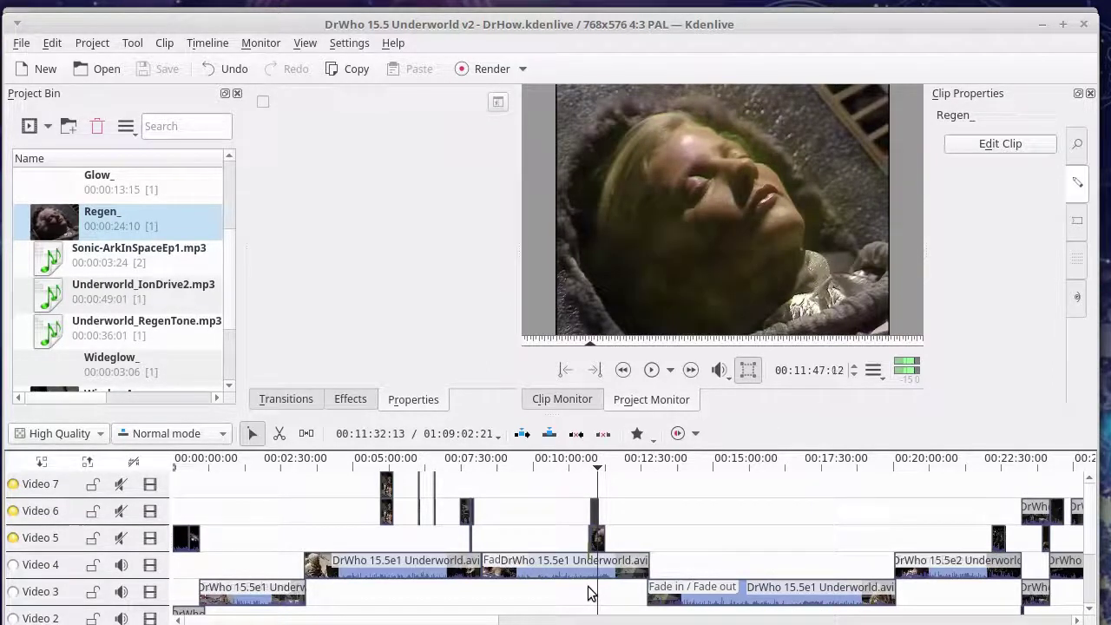
In Caja, open Regen_00001.png from the Underworld_Original folder in the image viewer
{"action": "key", "text": "alt+Tab"}
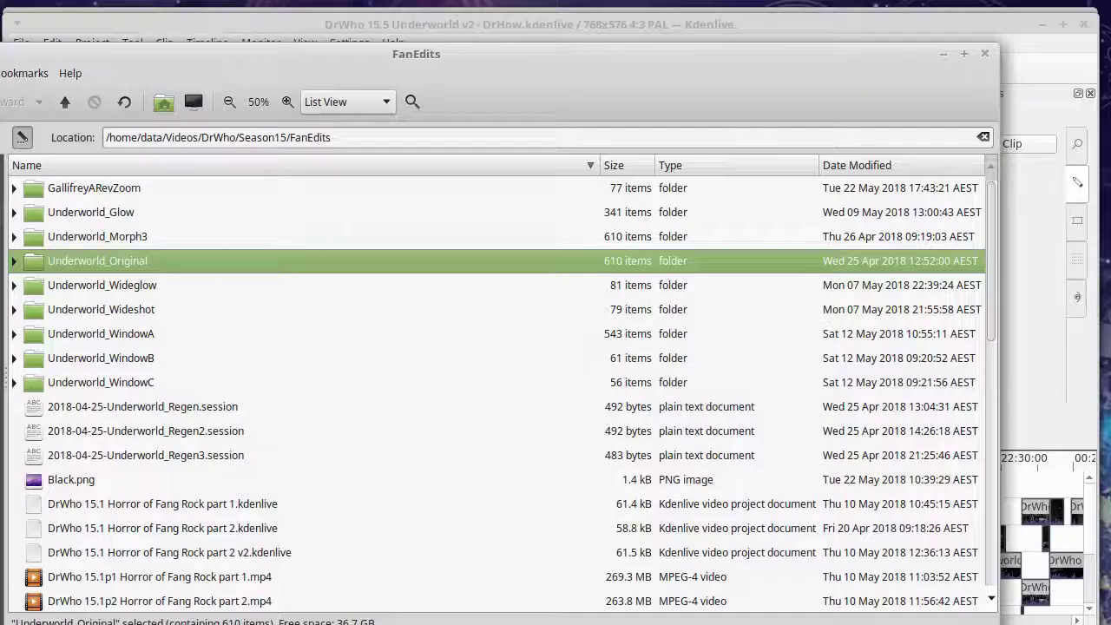
{"action": "double_click", "coordinate": [176, 261]}
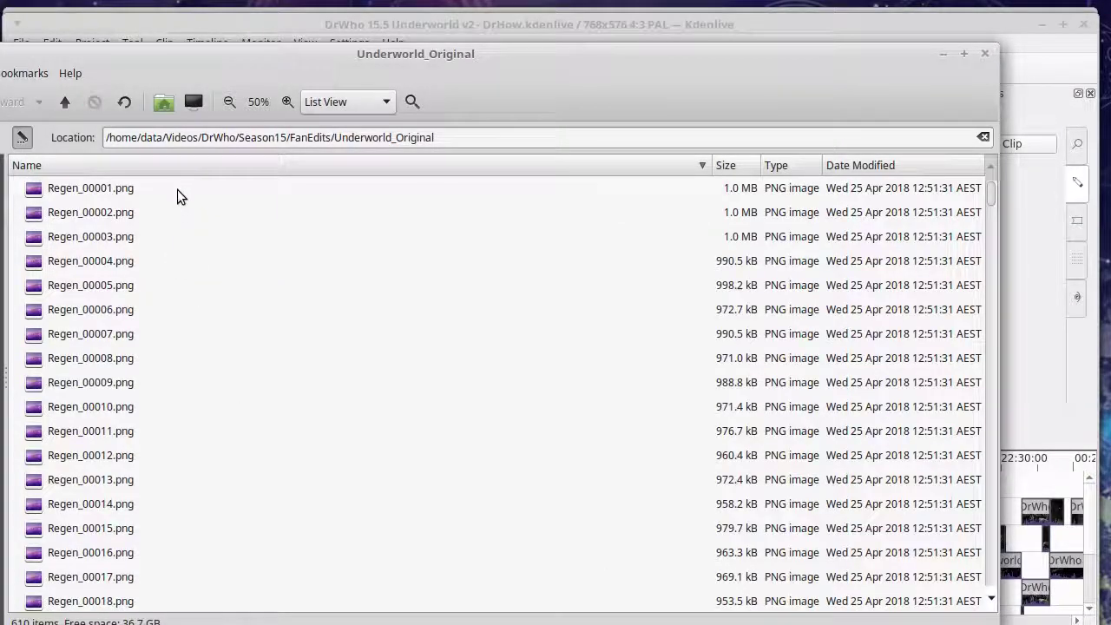
{"action": "double_click", "coordinate": [177, 189]}
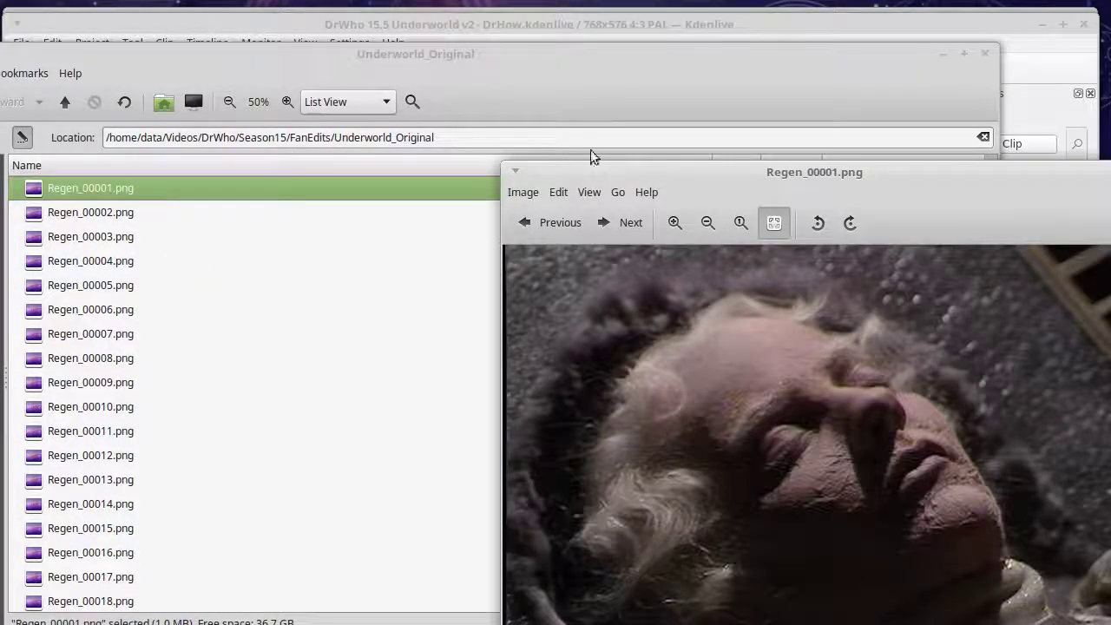
{"action": "left_click_drag", "start_coordinate": [612, 171], "coordinate": [249, 24]}
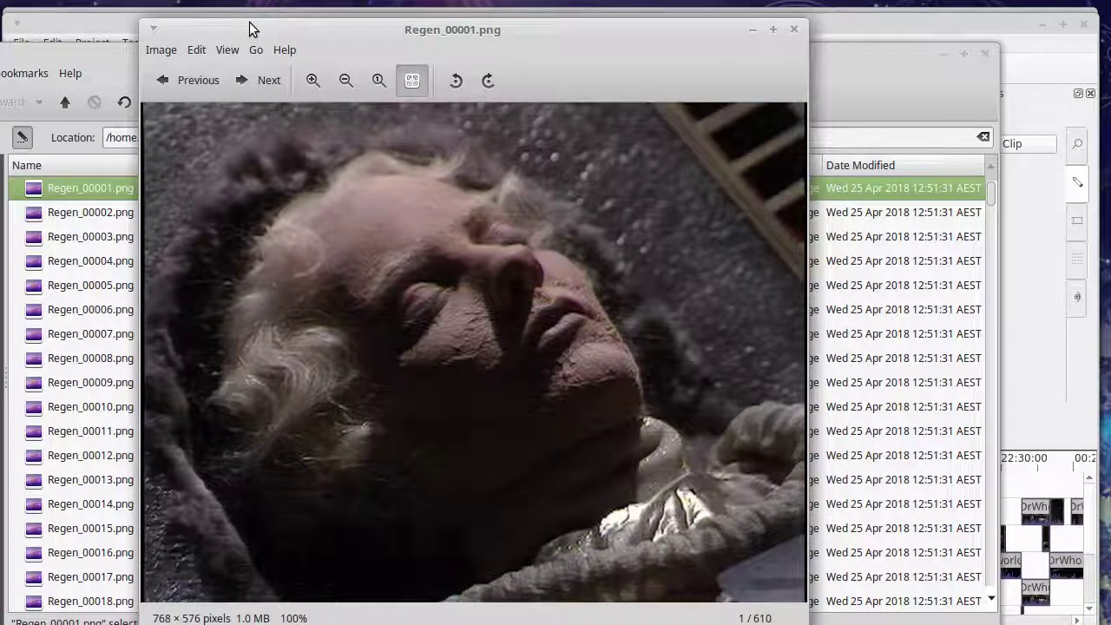
Step through the original Regen frames to Regen_00300.png, then close the viewer
{"action": "key", "text": "Right"}
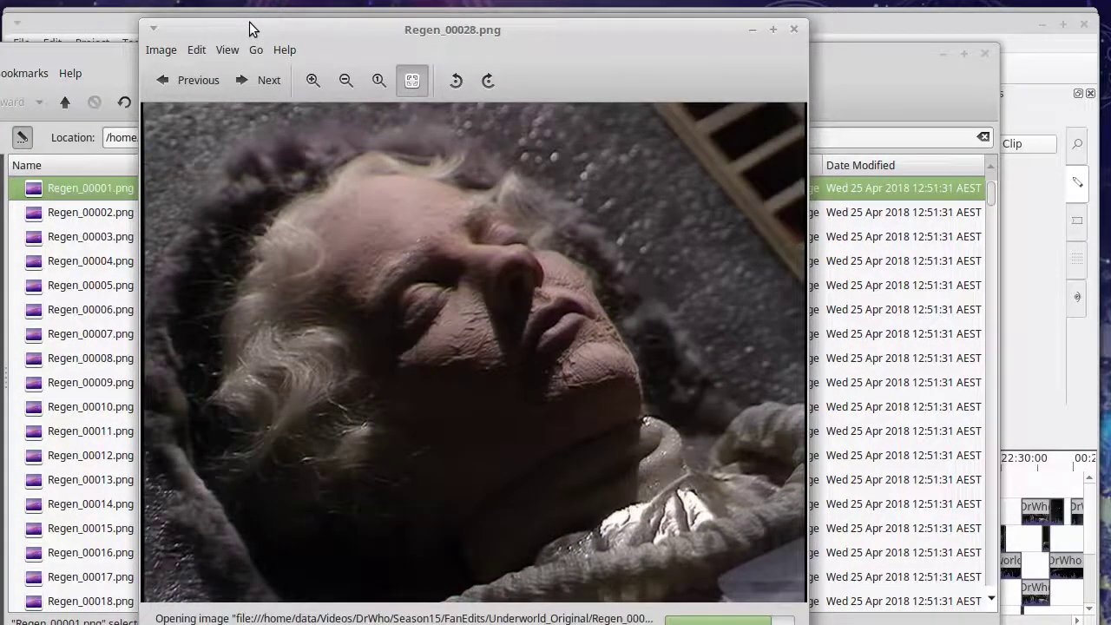
{"action": "key", "text": "Right"}
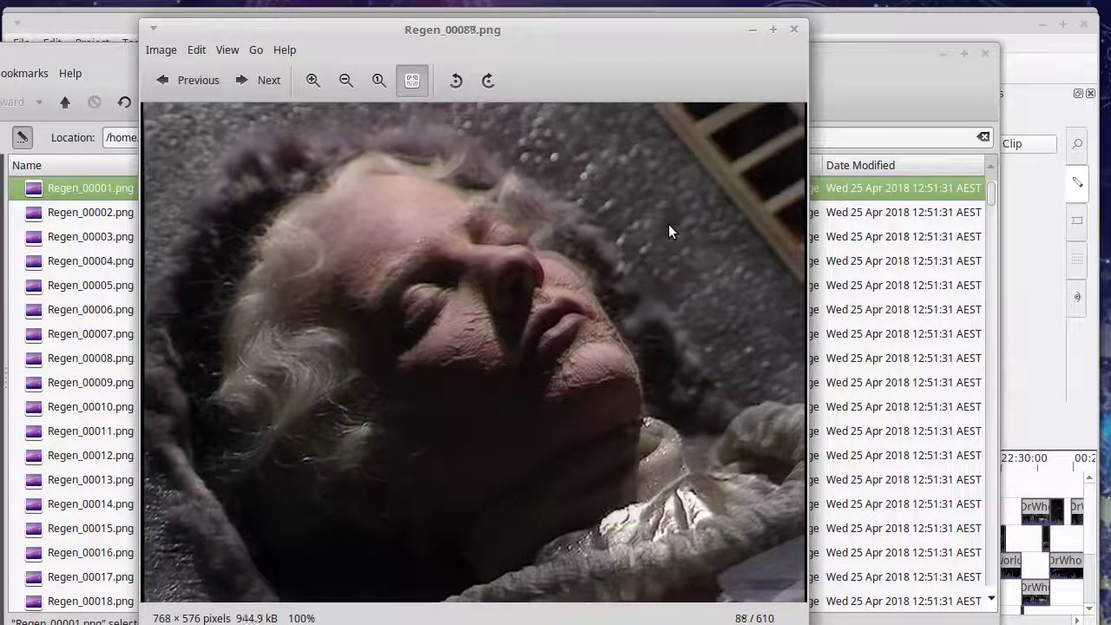
{"action": "key", "text": "Right"}
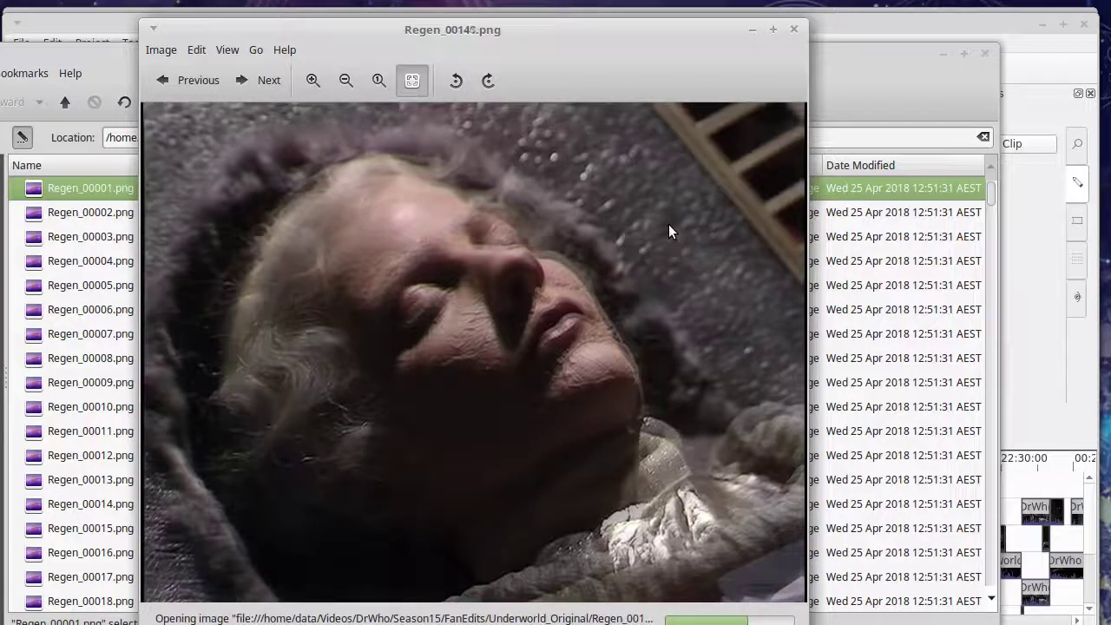
{"action": "key", "text": "Right"}
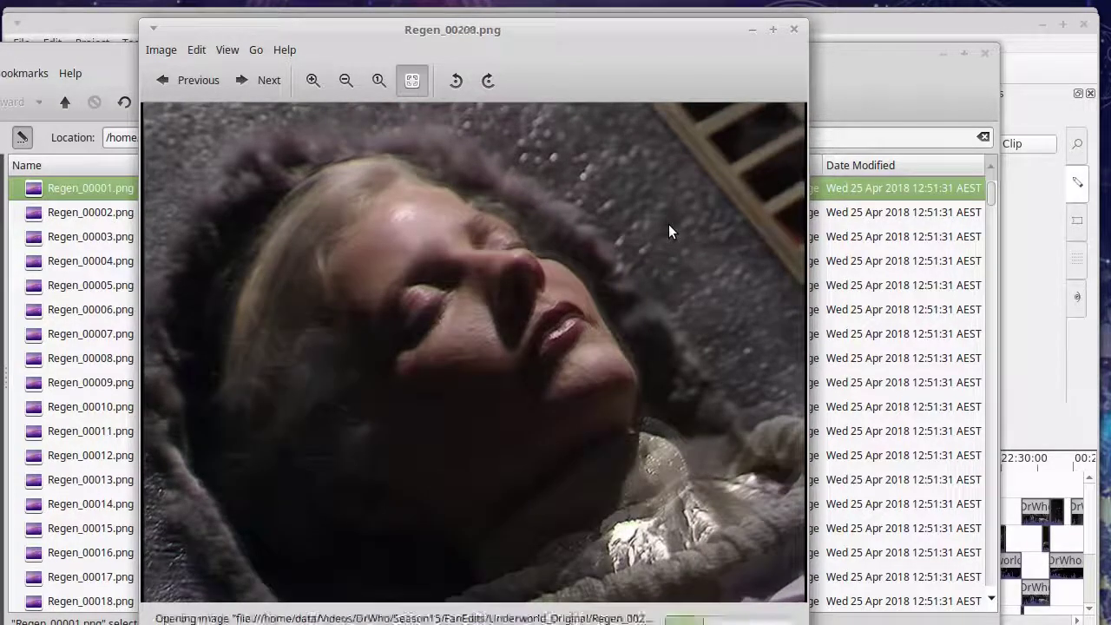
{"action": "key", "text": "Right"}
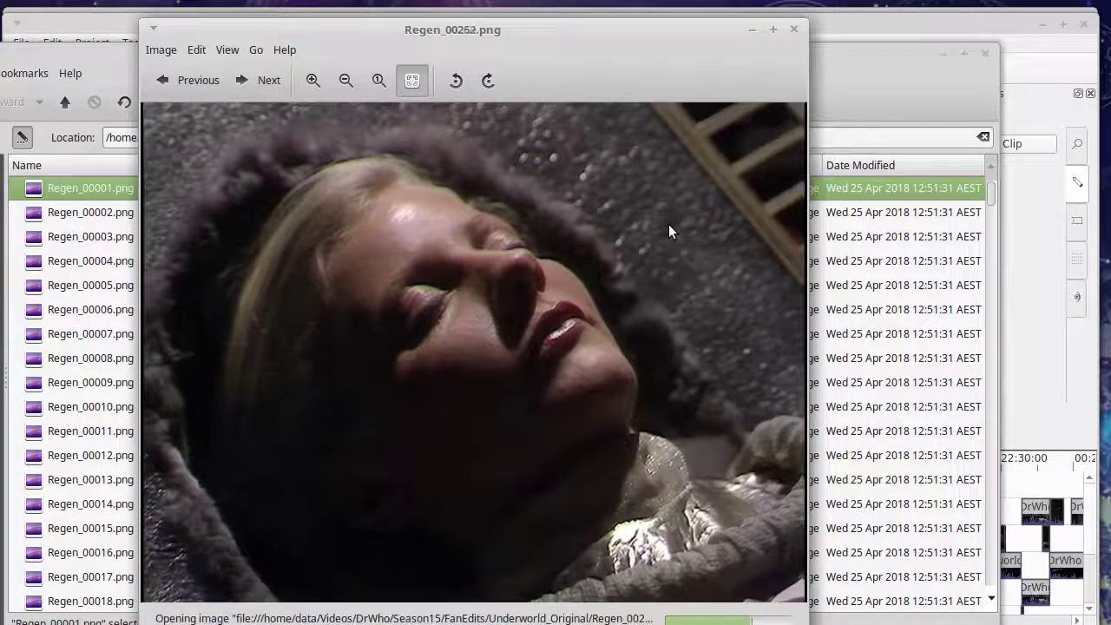
{"action": "key", "text": "Right"}
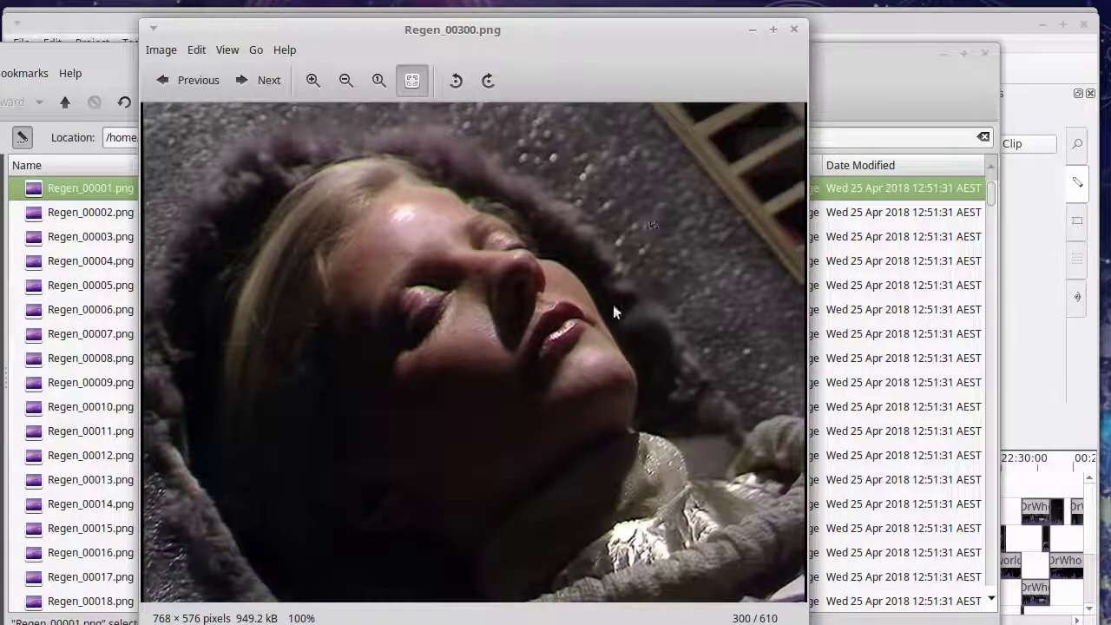
{"action": "left_click", "coordinate": [793, 29]}
{"action": "left_click", "coordinate": [64, 103]}
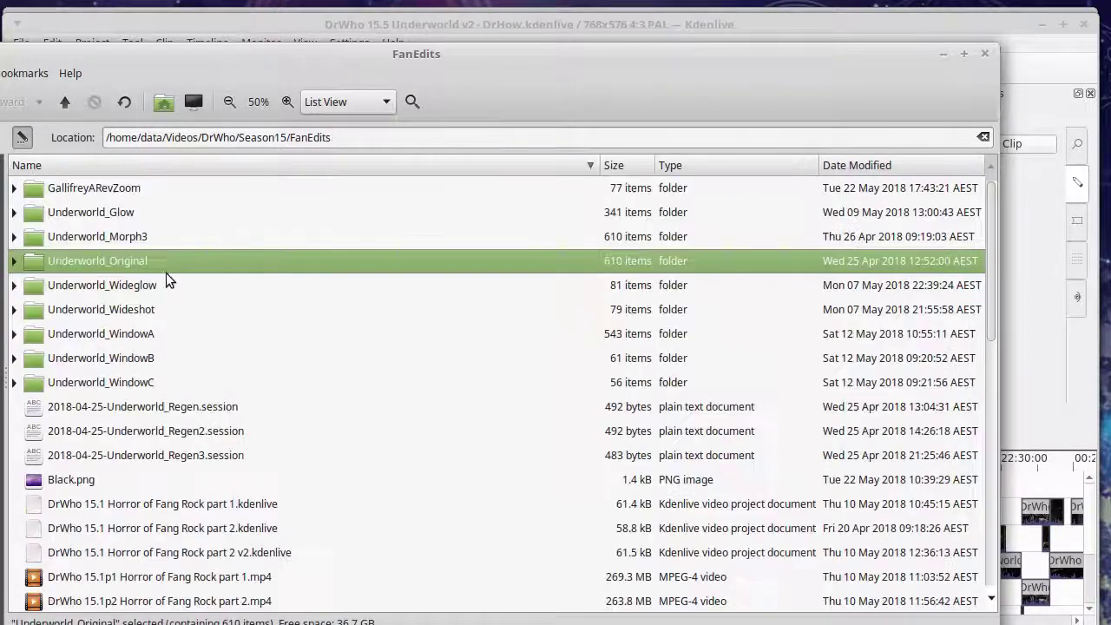
{"action": "double_click", "coordinate": [170, 234]}
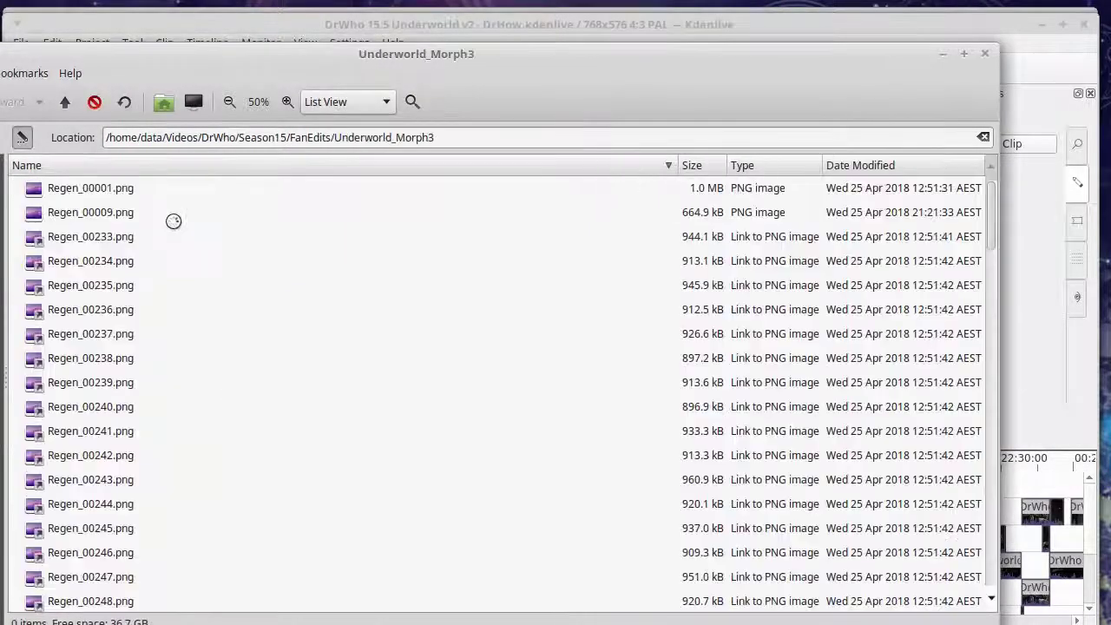
{"action": "double_click", "coordinate": [174, 187]}
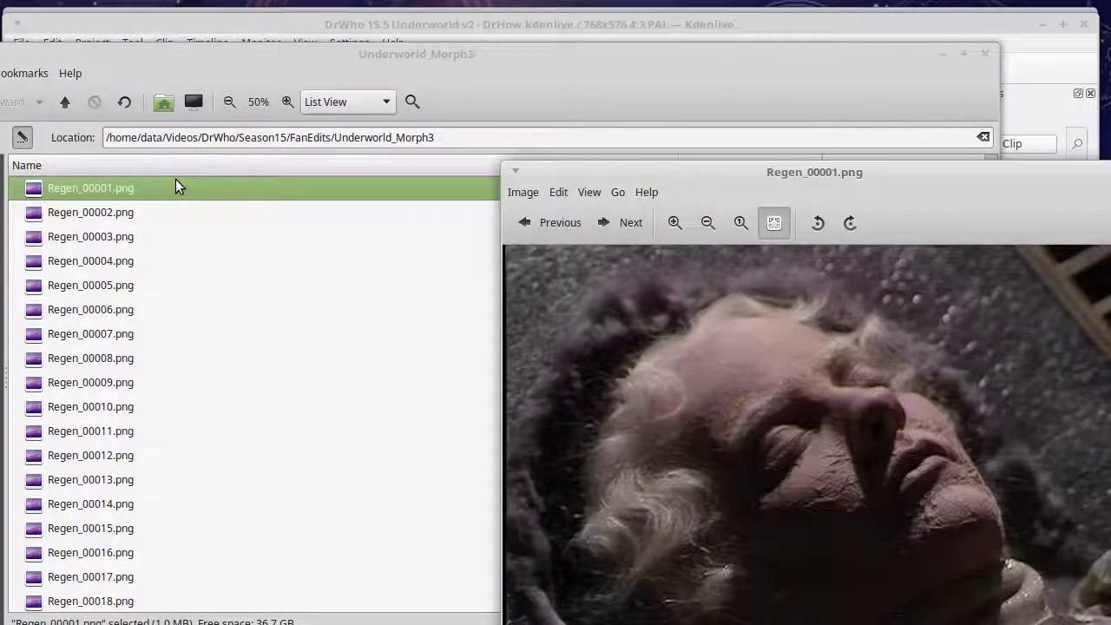
{"action": "left_click_drag", "start_coordinate": [569, 168], "coordinate": [230, 44]}
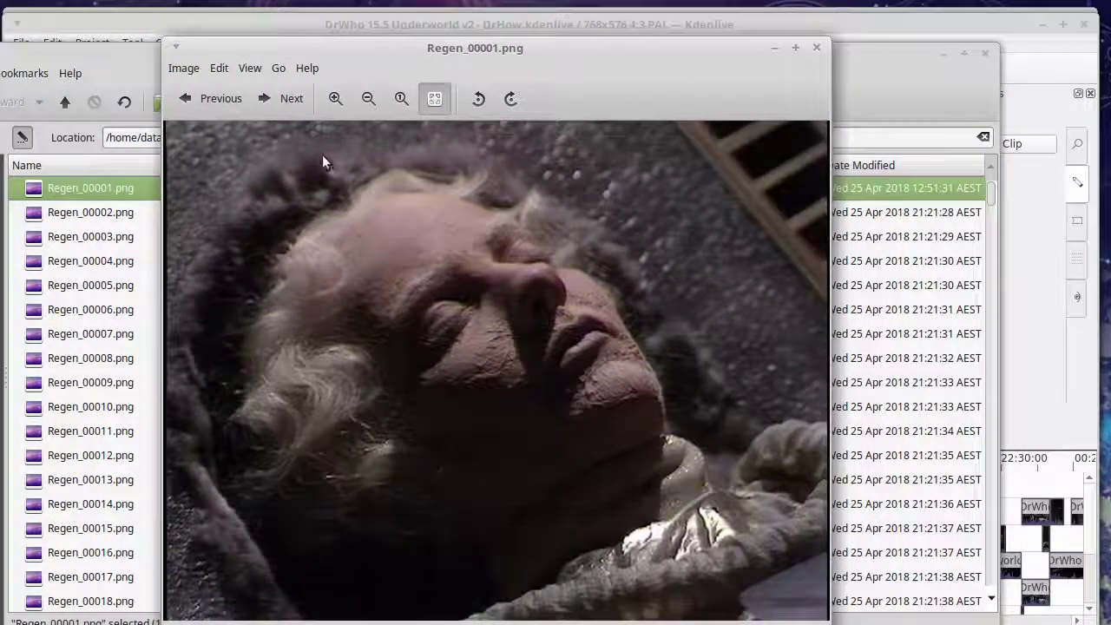
{"action": "key", "text": "Right"}
{"action": "key", "text": "Right"}
{"action": "key", "text": "Right"}
{"action": "key", "text": "Right"}
{"action": "key", "text": "Right"}
{"action": "key", "text": "Right"}
{"action": "key", "text": "Right"}
{"action": "key", "text": "Right"}
{"action": "key", "text": "Right"}
{"action": "key", "text": "Right"}
{"action": "key", "text": "Right"}
{"action": "key", "text": "Right"}
{"action": "key", "text": "Right"}
{"action": "key", "text": "Right"}
{"action": "key", "text": "Right"}
{"action": "key", "text": "Right"}
{"action": "key", "text": "Right"}
{"action": "key", "text": "Right"}
{"action": "key", "text": "Right"}
{"action": "key", "text": "Right"}
{"action": "key", "text": "Right"}
{"action": "key", "text": "Right"}
{"action": "key", "text": "Right"}
{"action": "key", "text": "Right"}
{"action": "key", "text": "Right"}
{"action": "key", "text": "Right"}
{"action": "key", "text": "Right"}
{"action": "key", "text": "Right"}
{"action": "key", "text": "Right"}
{"action": "key", "text": "Right"}
{"action": "key", "text": "Right"}
{"action": "key", "text": "Right"}
{"action": "key", "text": "Right"}
{"action": "key", "text": "Right"}
{"action": "key", "text": "Right"}
{"action": "key", "text": "Right"}
{"action": "key", "text": "Right"}
{"action": "key", "text": "Right"}
{"action": "key", "text": "Right"}
{"action": "key", "text": "Right"}
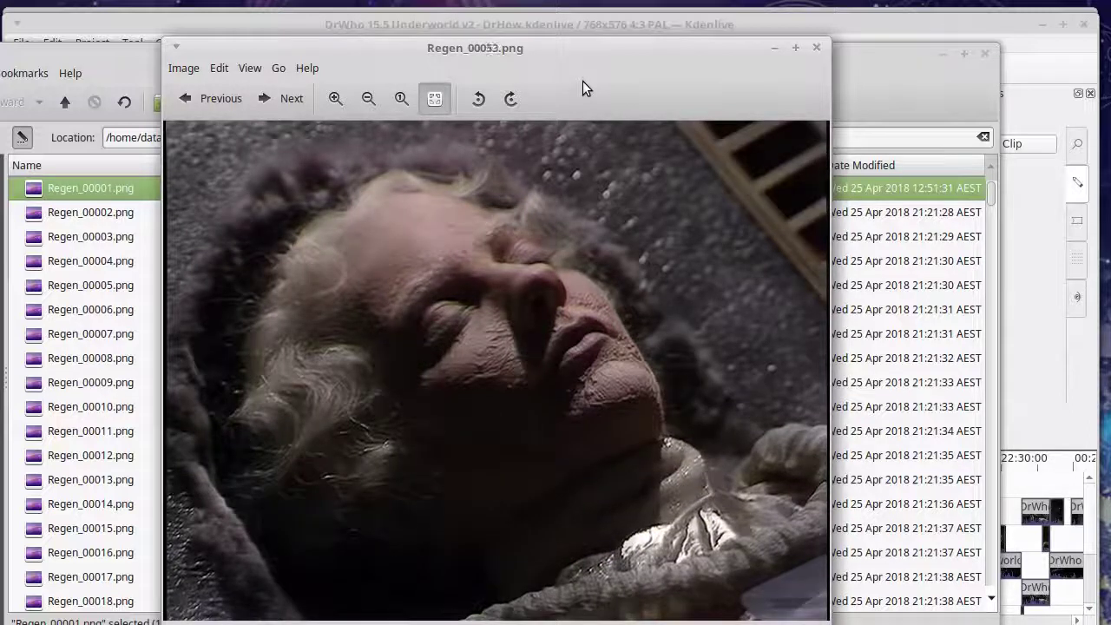
{"action": "key", "text": "Right"}
{"action": "key", "text": "Right"}
{"action": "key", "text": "Right"}
{"action": "key", "text": "Right"}
{"action": "key", "text": "Right"}
{"action": "key", "text": "Right"}
{"action": "key", "text": "Right"}
{"action": "key", "text": "Right"}
{"action": "key", "text": "Right"}
{"action": "key", "text": "Right"}
{"action": "key", "text": "Right"}
{"action": "key", "text": "Right"}
{"action": "key", "text": "Right"}
{"action": "key", "text": "Right"}
{"action": "key", "text": "Right"}
{"action": "key", "text": "Right"}
{"action": "key", "text": "Right"}
{"action": "key", "text": "Right"}
{"action": "key", "text": "Right"}
{"action": "key", "text": "Right"}
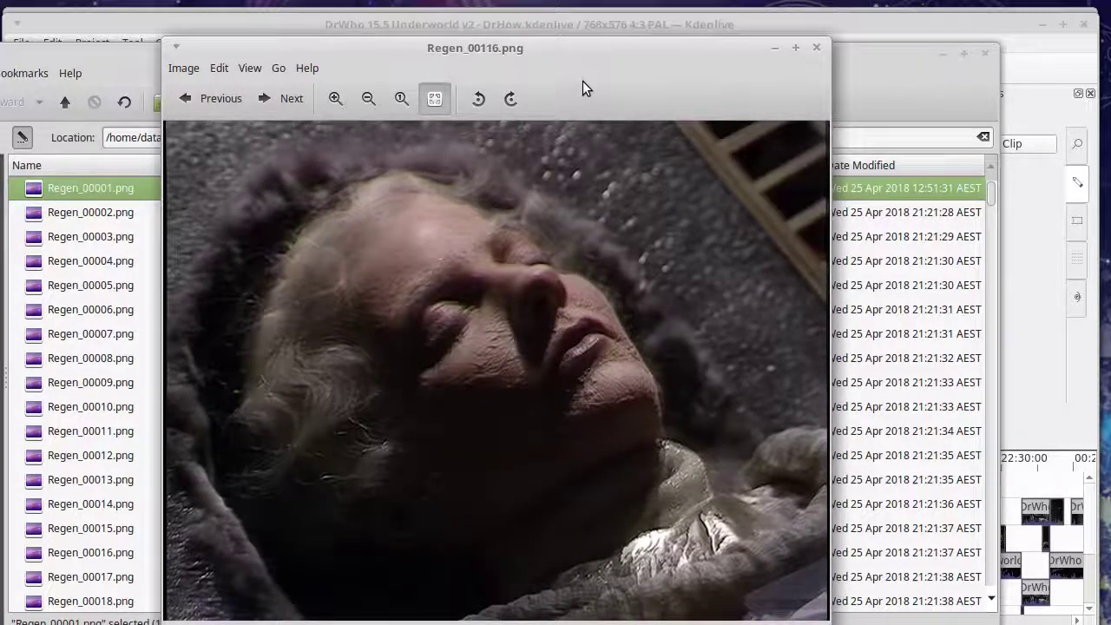
{"action": "key", "text": "Right"}
{"action": "key", "text": "Right"}
{"action": "key", "text": "Right"}
{"action": "key", "text": "Right"}
{"action": "key", "text": "Right"}
{"action": "key", "text": "Right"}
{"action": "key", "text": "Right"}
{"action": "key", "text": "Right"}
{"action": "key", "text": "Right"}
{"action": "key", "text": "Right"}
{"action": "key", "text": "Right"}
{"action": "key", "text": "Right"}
{"action": "key", "text": "Right"}
{"action": "key", "text": "Right"}
{"action": "key", "text": "Right"}
{"action": "key", "text": "Right"}
{"action": "key", "text": "Right"}
{"action": "key", "text": "Right"}
{"action": "key", "text": "Right"}
{"action": "key", "text": "Right"}
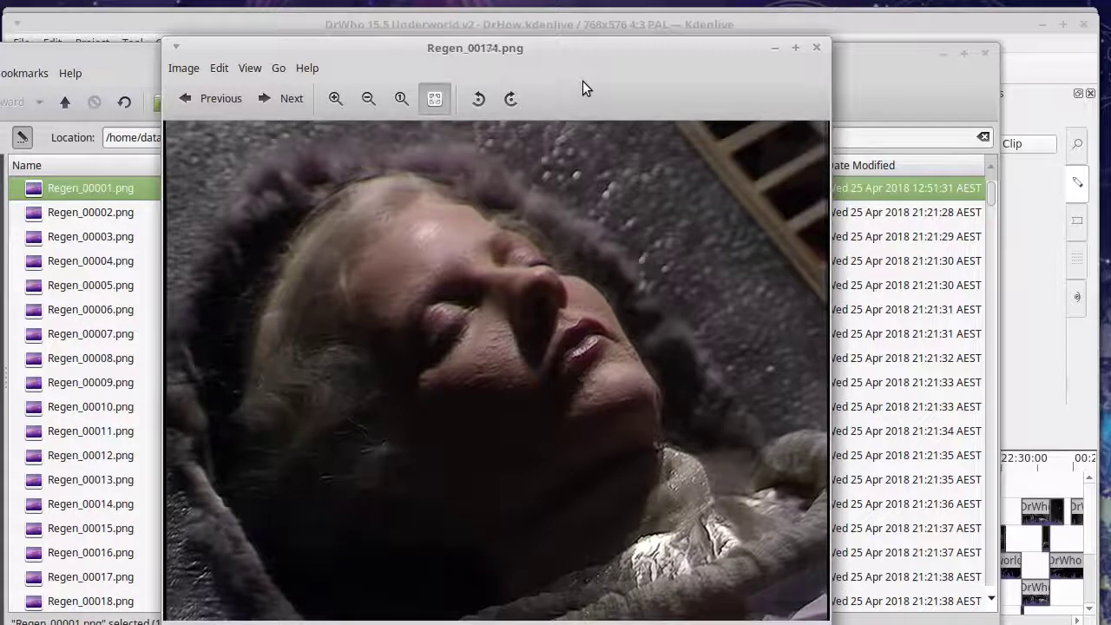
{"action": "key", "text": "Right"}
{"action": "key", "text": "Right"}
{"action": "key", "text": "Right"}
{"action": "key", "text": "Right"}
{"action": "key", "text": "Right"}
{"action": "key", "text": "Right"}
{"action": "key", "text": "Right"}
{"action": "key", "text": "Right"}
{"action": "key", "text": "Right"}
{"action": "key", "text": "Right"}
{"action": "key", "text": "Right"}
{"action": "key", "text": "Right"}
{"action": "key", "text": "Right"}
{"action": "key", "text": "Right"}
{"action": "key", "text": "Right"}
{"action": "key", "text": "Right"}
{"action": "key", "text": "Right"}
{"action": "key", "text": "Right"}
{"action": "key", "text": "Right"}
{"action": "key", "text": "Right"}
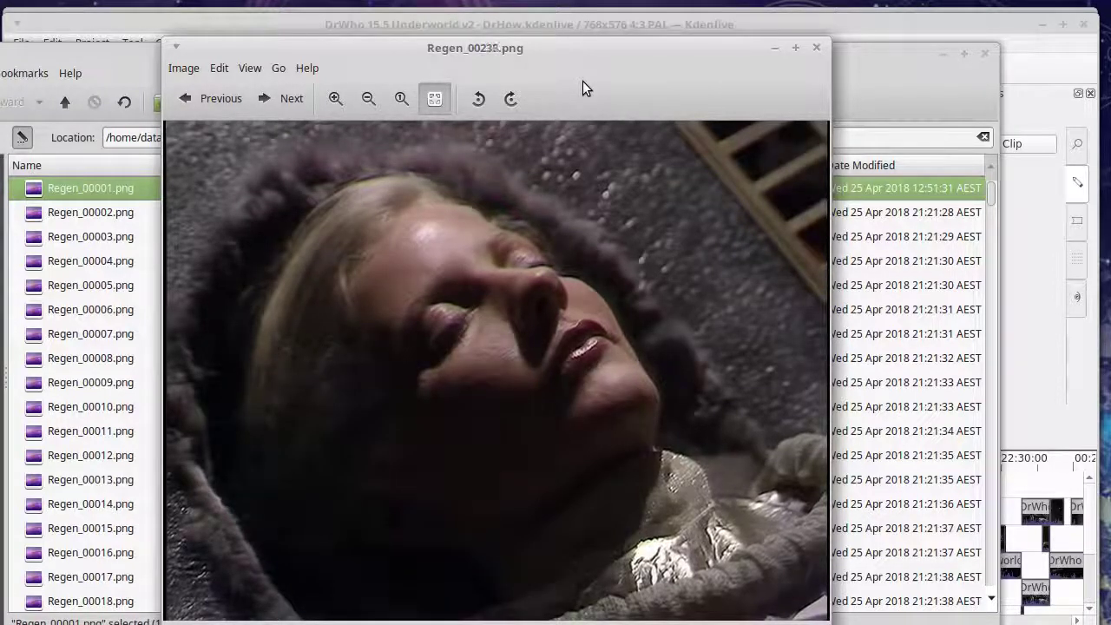
{"action": "key", "text": "Right"}
{"action": "key", "text": "Right"}
{"action": "key", "text": "Right"}
{"action": "key", "text": "Right"}
{"action": "key", "text": "Right"}
{"action": "key", "text": "Right"}
{"action": "key", "text": "Right"}
{"action": "key", "text": "Right"}
{"action": "key", "text": "Right"}
{"action": "key", "text": "Right"}
{"action": "key", "text": "Right"}
{"action": "key", "text": "Right"}
{"action": "key", "text": "Right"}
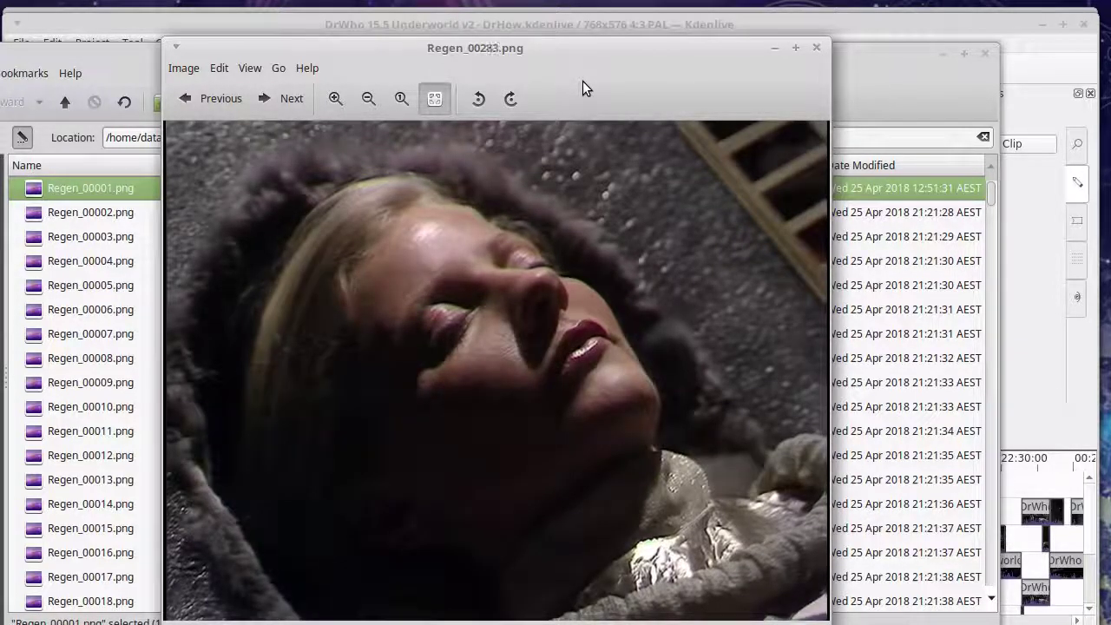
Open the first glow frame 0000.png from the Underworld_Glow folder in the image viewer
{"action": "left_click", "coordinate": [815, 48]}
{"action": "left_click", "coordinate": [64, 101]}
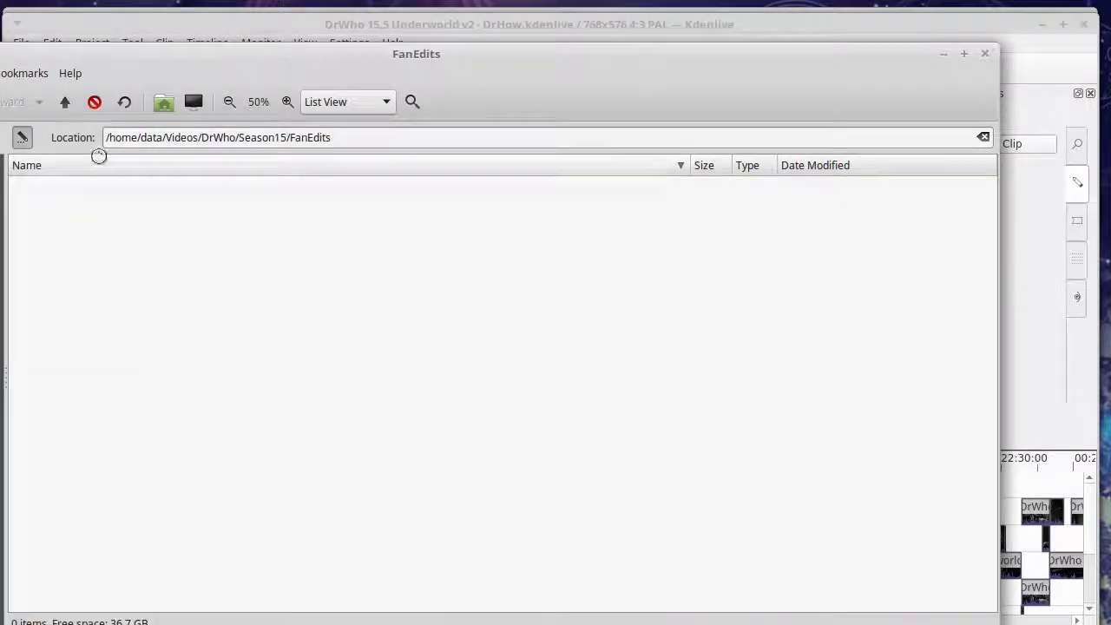
{"action": "double_click", "coordinate": [178, 212]}
{"action": "double_click", "coordinate": [177, 187]}
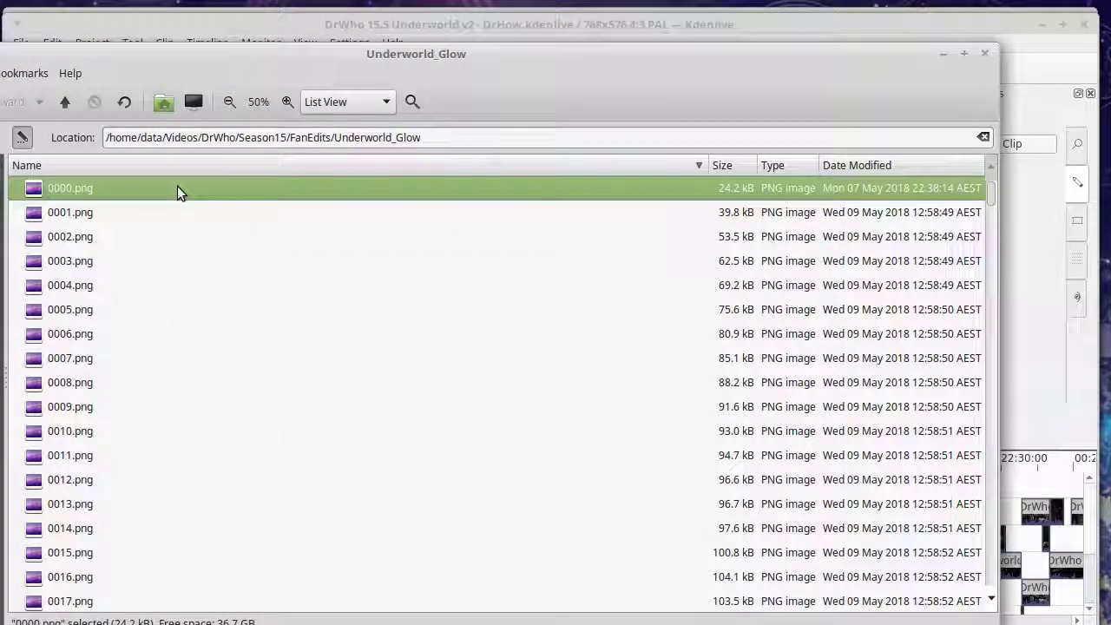
{"action": "left_click_drag", "start_coordinate": [639, 174], "coordinate": [277, 31]}
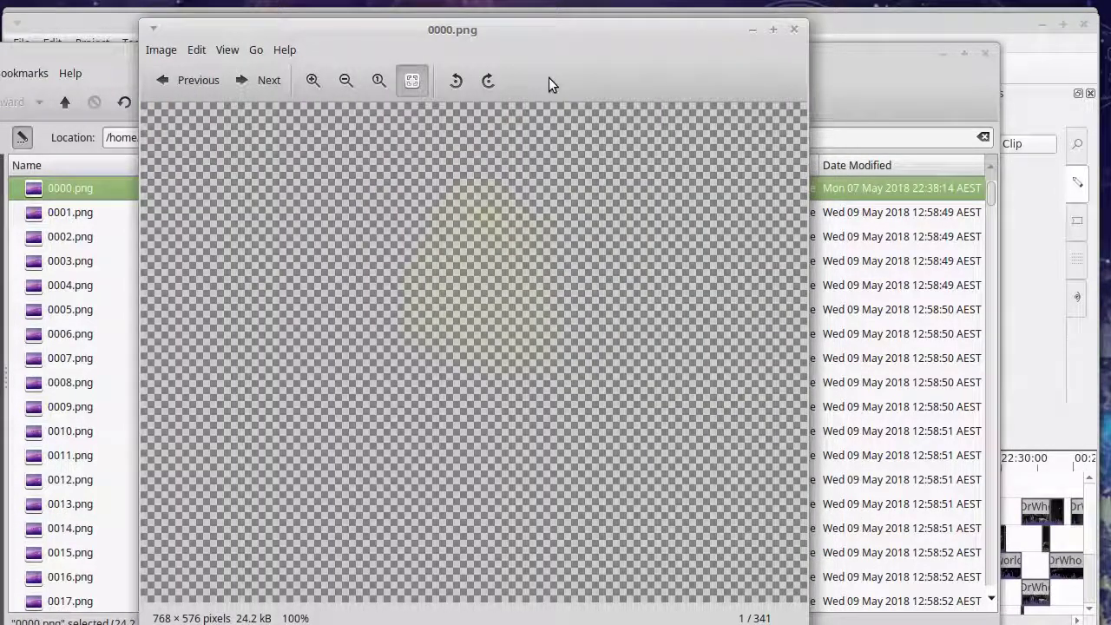
Step through the glow frames to 0149.png, then close the viewer
{"action": "key", "text": "Right"}
{"action": "key", "text": "Right"}
{"action": "key", "text": "Right"}
{"action": "key", "text": "Right"}
{"action": "key", "text": "Right"}
{"action": "key", "text": "Right"}
{"action": "key", "text": "Right"}
{"action": "key", "text": "Right"}
{"action": "key", "text": "Right"}
{"action": "key", "text": "Right"}
{"action": "key", "text": "Right"}
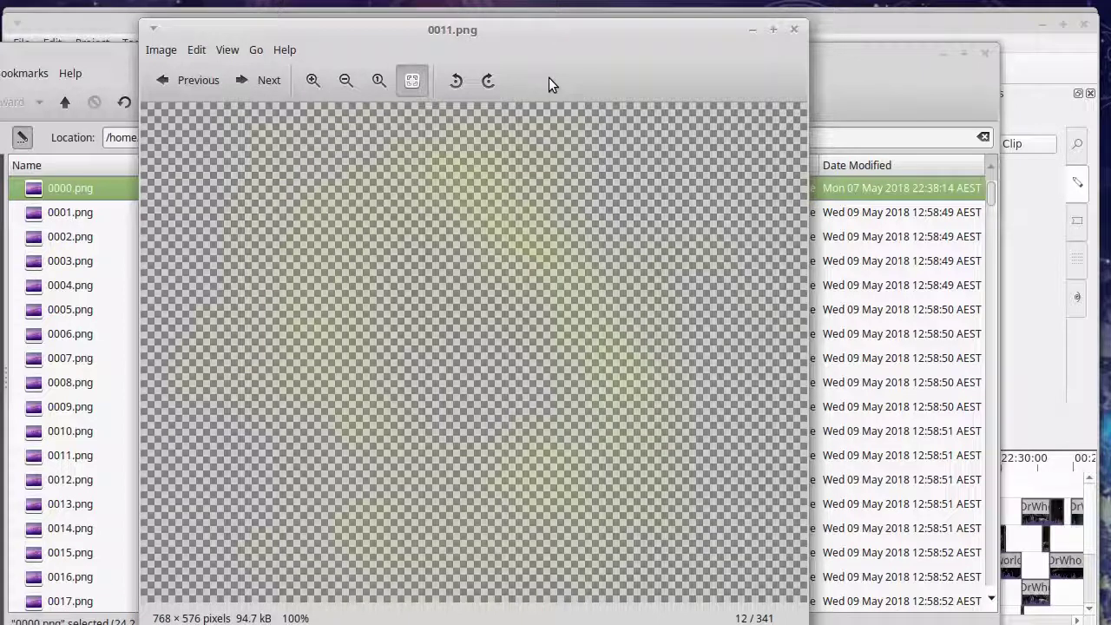
{"action": "key", "text": "Right"}
{"action": "key", "text": "Right"}
{"action": "key", "text": "Right"}
{"action": "key", "text": "Right"}
{"action": "key", "text": "Right"}
{"action": "key", "text": "Right"}
{"action": "key", "text": "Right"}
{"action": "key", "text": "Right"}
{"action": "key", "text": "Right"}
{"action": "key", "text": "Right"}
{"action": "key", "text": "Right"}
{"action": "key", "text": "Right"}
{"action": "key", "text": "Right"}
{"action": "key", "text": "Right"}
{"action": "key", "text": "Right"}
{"action": "key", "text": "Right"}
{"action": "key", "text": "Right"}
{"action": "key", "text": "Right"}
{"action": "key", "text": "Right"}
{"action": "key", "text": "Right"}
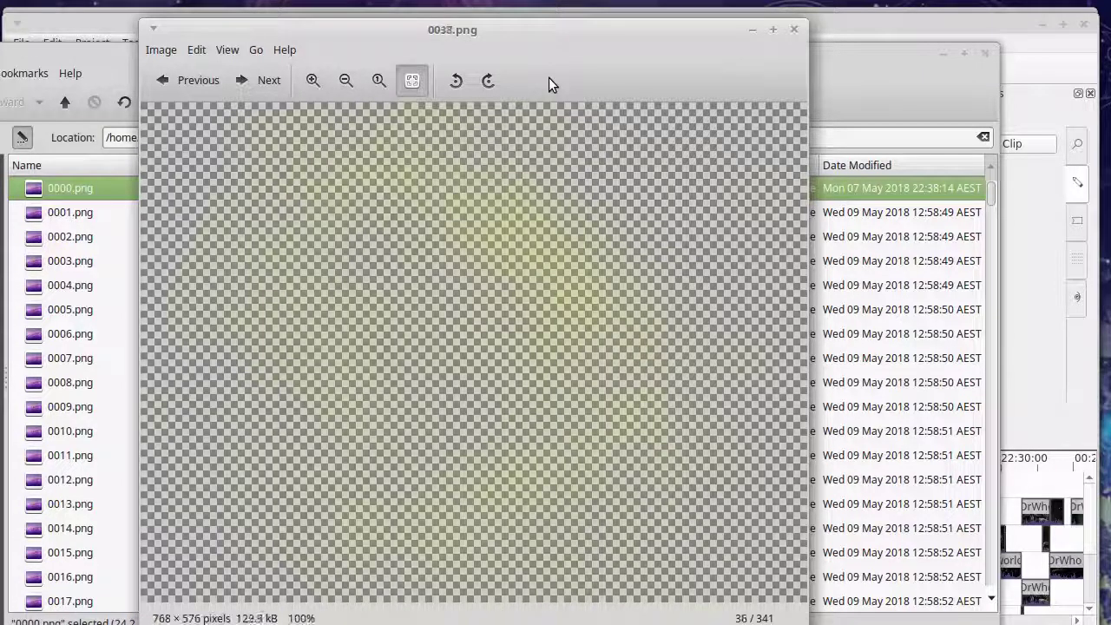
{"action": "key", "text": "Right"}
{"action": "key", "text": "Right"}
{"action": "key", "text": "Right"}
{"action": "key", "text": "Right"}
{"action": "key", "text": "Right"}
{"action": "key", "text": "Right"}
{"action": "key", "text": "Right"}
{"action": "key", "text": "Right"}
{"action": "key", "text": "Right"}
{"action": "key", "text": "Right"}
{"action": "key", "text": "Right"}
{"action": "key", "text": "Right"}
{"action": "key", "text": "Right"}
{"action": "key", "text": "Right"}
{"action": "key", "text": "Right"}
{"action": "key", "text": "Right"}
{"action": "key", "text": "Right"}
{"action": "key", "text": "Right"}
{"action": "key", "text": "Right"}
{"action": "key", "text": "Right"}
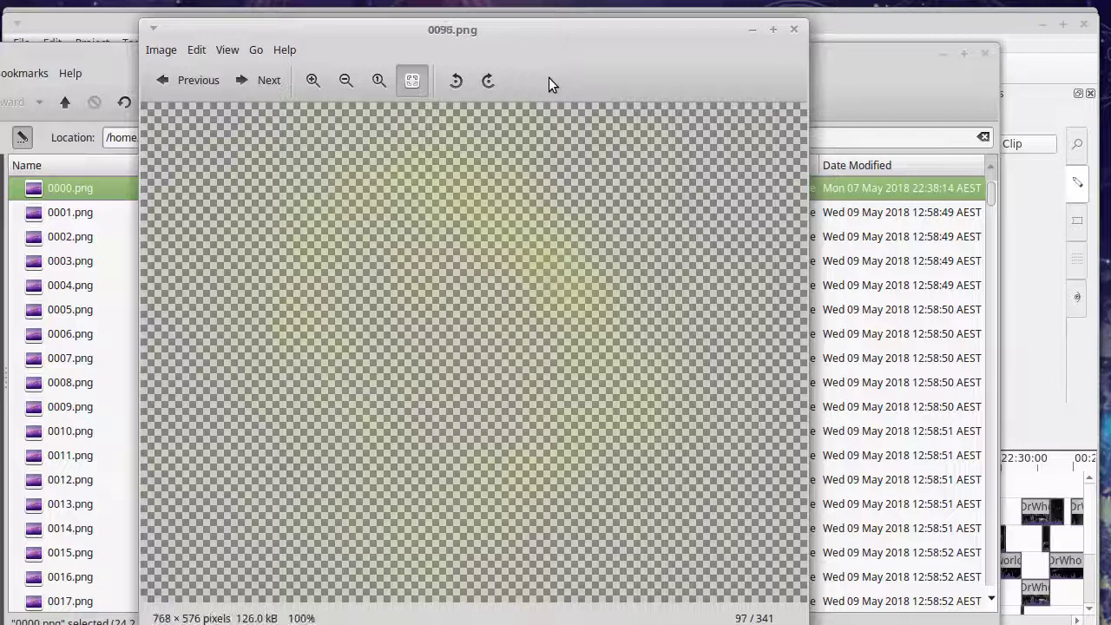
{"action": "key", "text": "Right"}
{"action": "key", "text": "Right"}
{"action": "key", "text": "Right"}
{"action": "key", "text": "Right"}
{"action": "key", "text": "Right"}
{"action": "key", "text": "Right"}
{"action": "key", "text": "Right"}
{"action": "key", "text": "Right"}
{"action": "key", "text": "Right"}
{"action": "key", "text": "Right"}
{"action": "key", "text": "Right"}
{"action": "key", "text": "Right"}
{"action": "key", "text": "Right"}
{"action": "key", "text": "Right"}
{"action": "key", "text": "Right"}
{"action": "key", "text": "Right"}
{"action": "key", "text": "Right"}
{"action": "key", "text": "Right"}
{"action": "key", "text": "Right"}
{"action": "key", "text": "Right"}
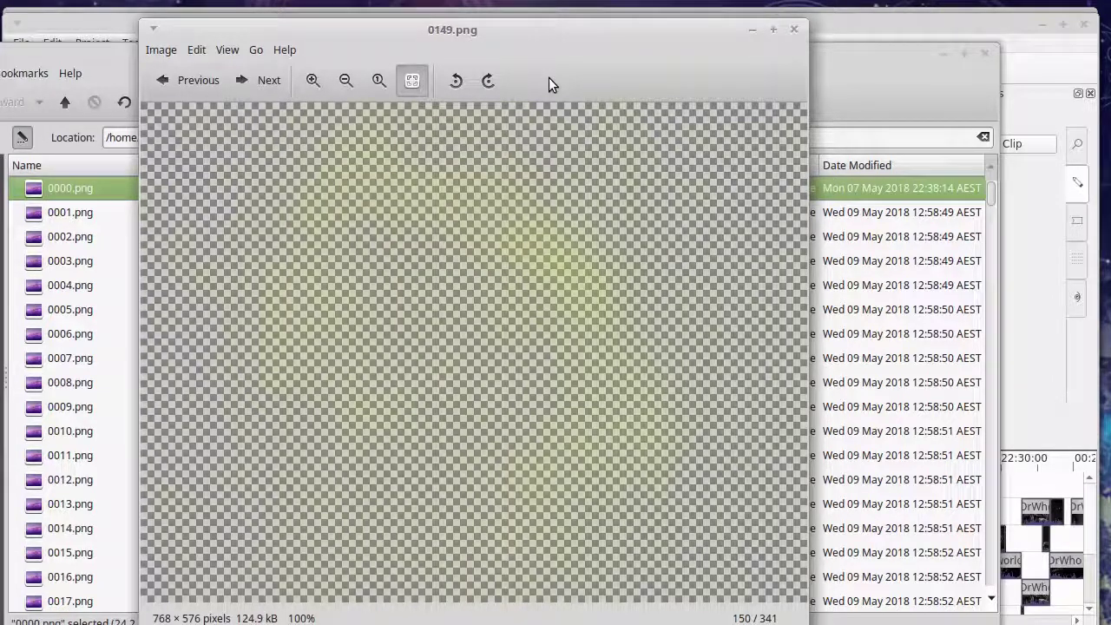
{"action": "left_click", "coordinate": [794, 31]}
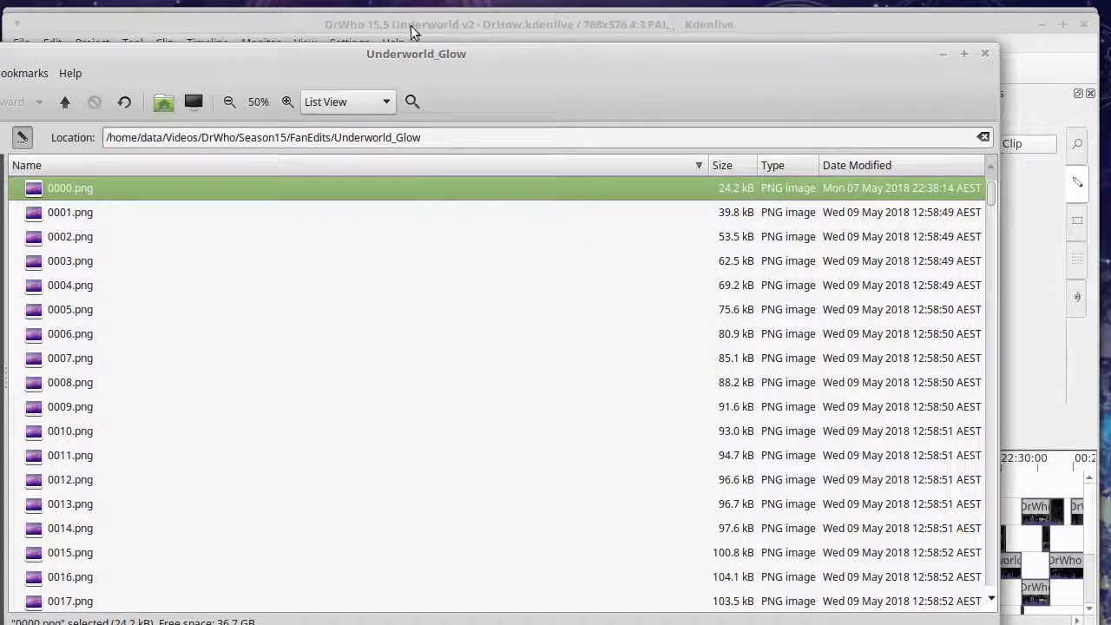
Hide Caja, switch off Video 6's picture in Kdenlive, and play the shot backwards
{"action": "left_click", "coordinate": [65, 101]}
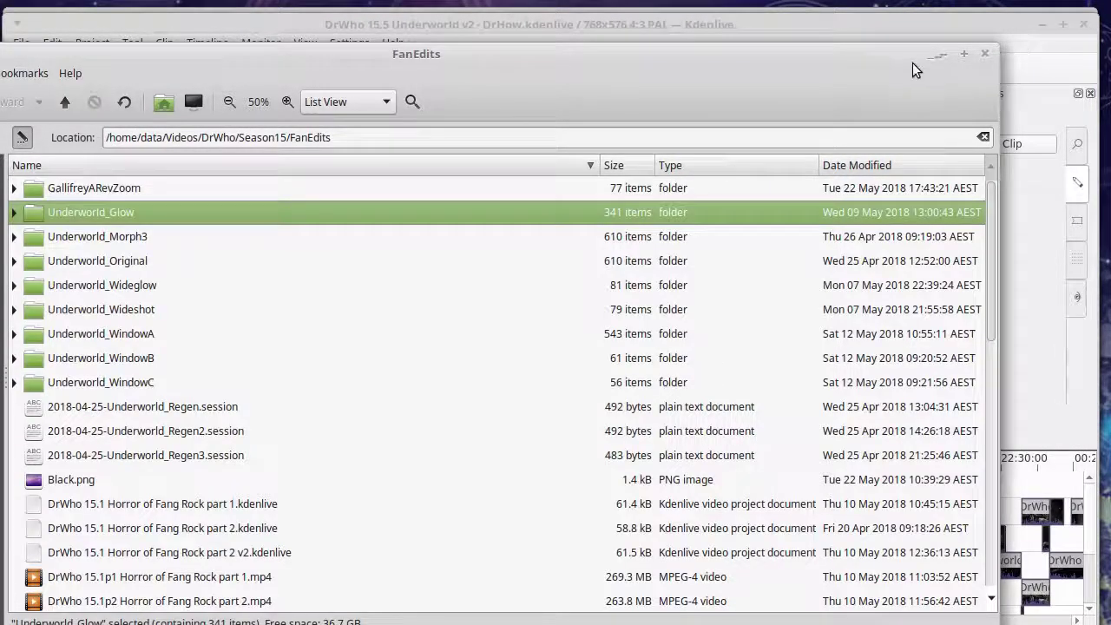
{"action": "left_click", "coordinate": [942, 53]}
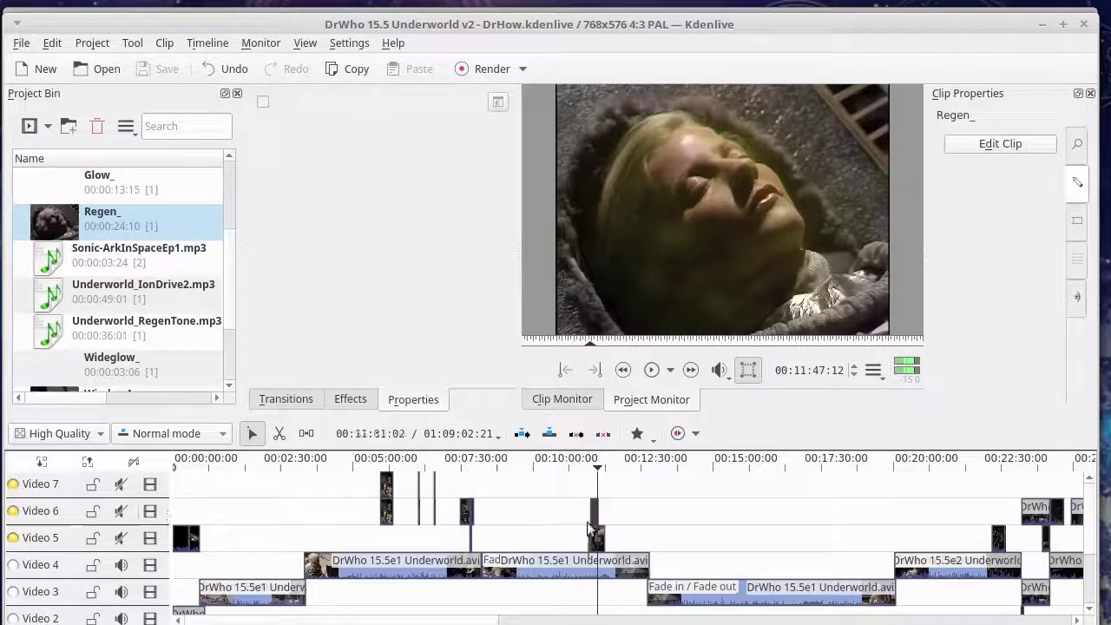
{"action": "left_click", "coordinate": [152, 510]}
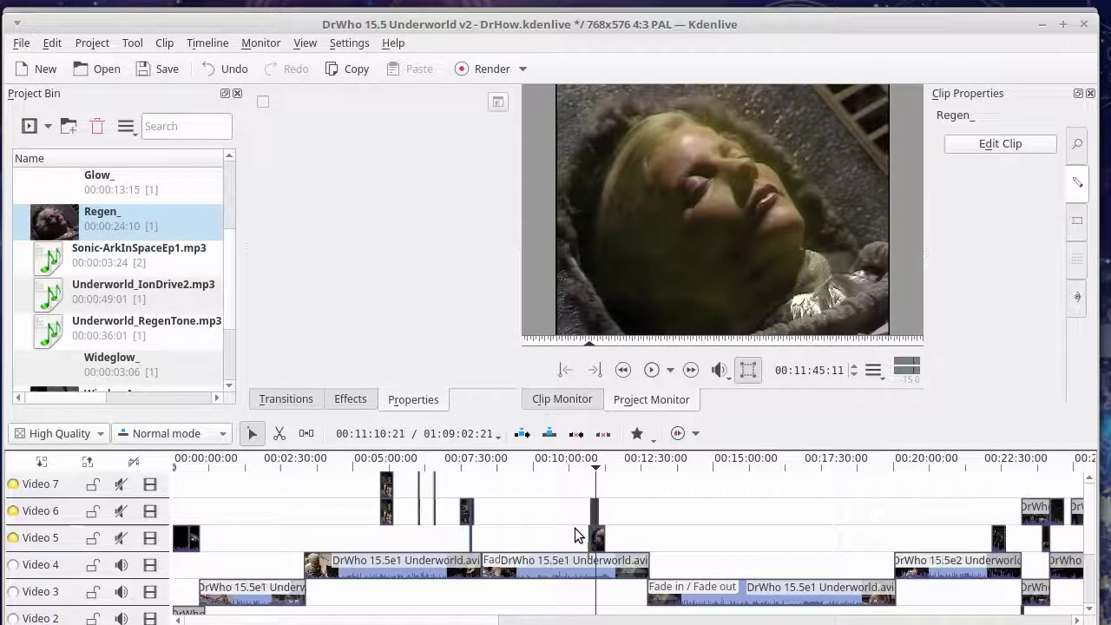
{"action": "key", "text": "j"}
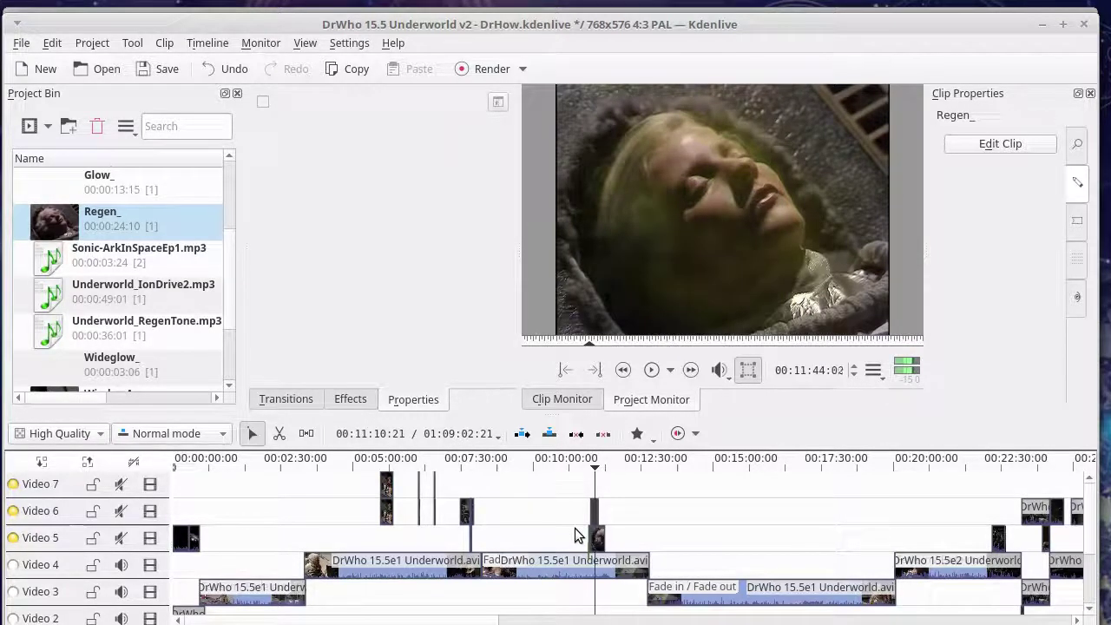
Scrub Blender's face-outline animation between frames 1 and 226, then return the Circle to Object Mode
{"action": "left_click", "coordinate": [1042, 26]}
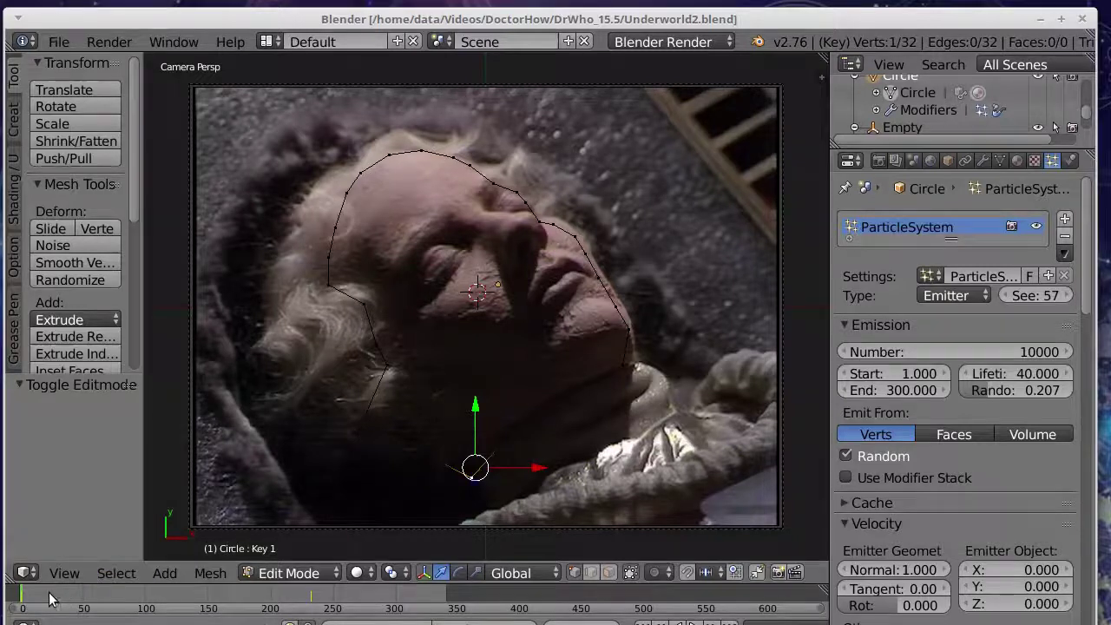
{"action": "left_click_drag", "start_coordinate": [56, 600], "coordinate": [306, 601]}
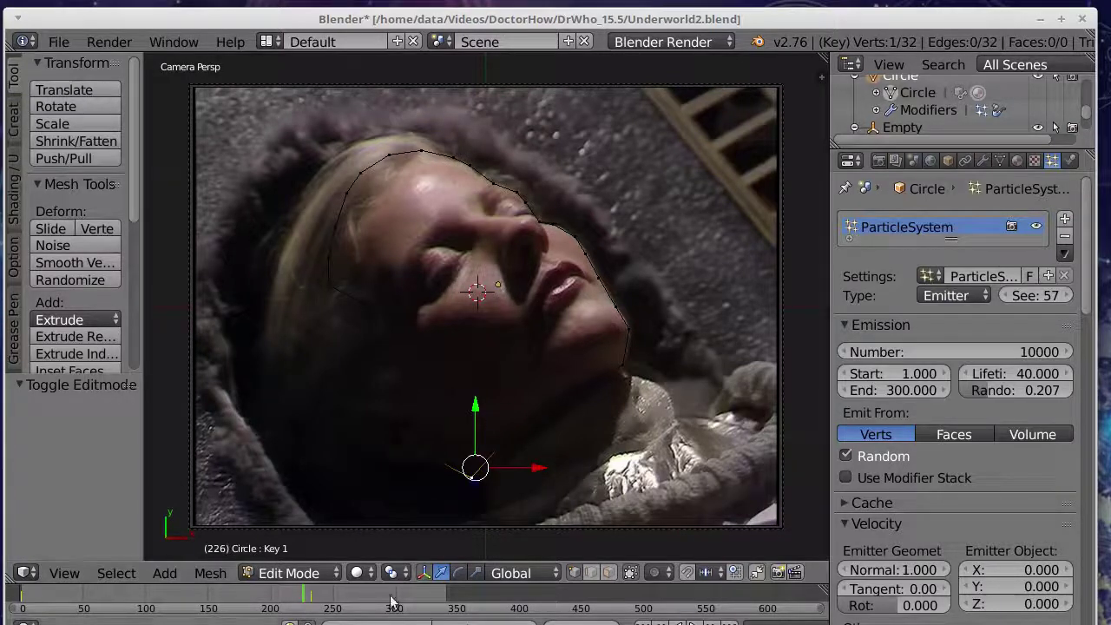
{"action": "left_click_drag", "start_coordinate": [308, 604], "coordinate": [21, 600]}
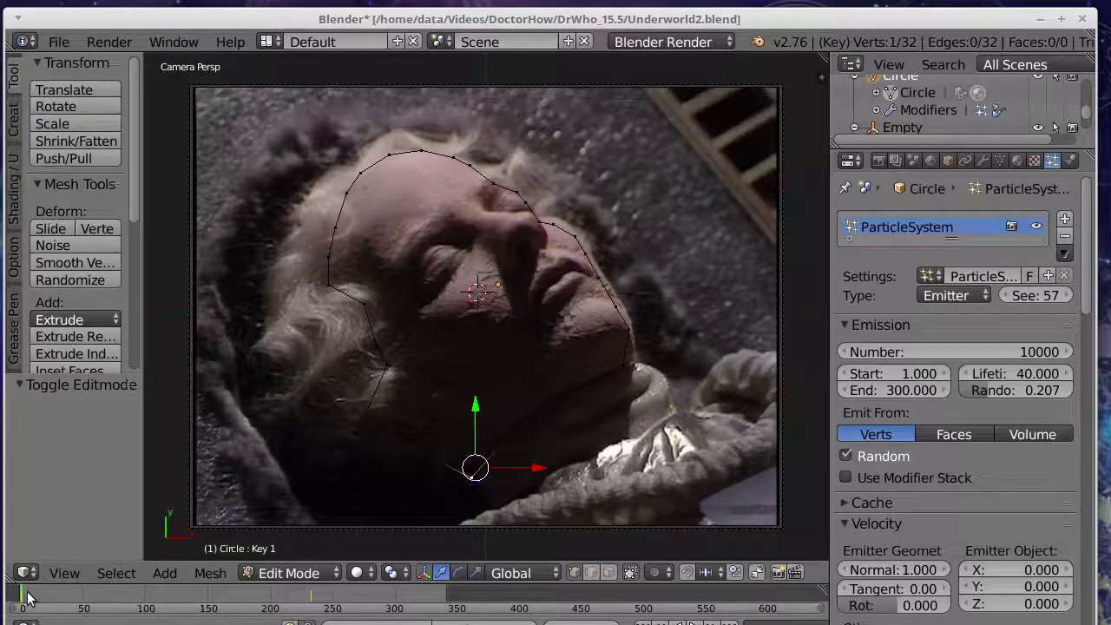
{"action": "left_click_drag", "start_coordinate": [27, 597], "coordinate": [87, 599]}
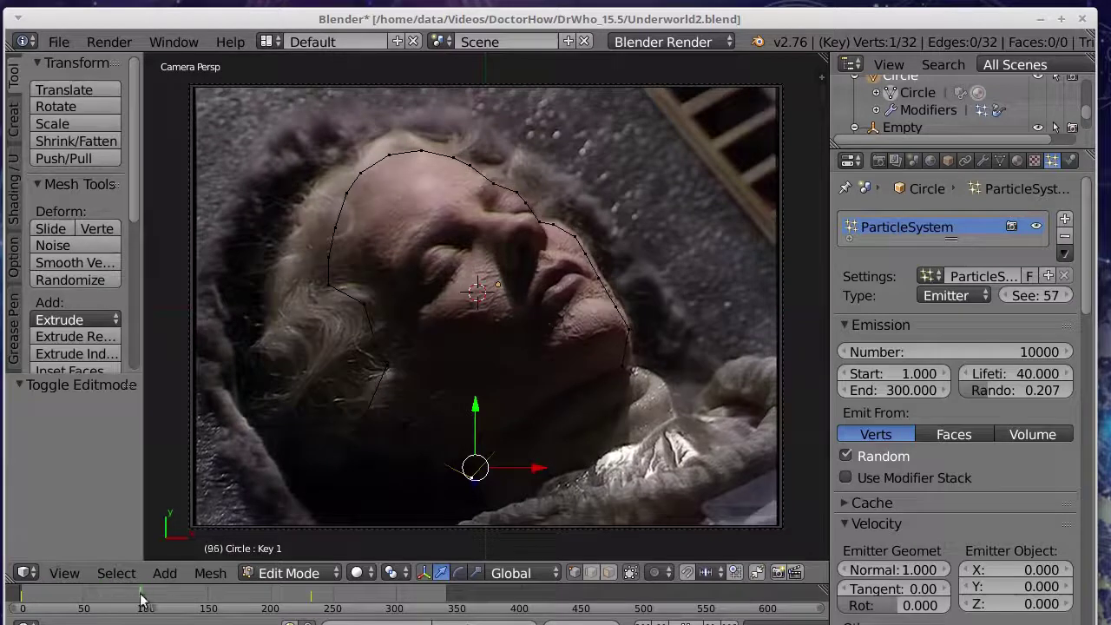
{"action": "left_click_drag", "start_coordinate": [141, 599], "coordinate": [23, 604]}
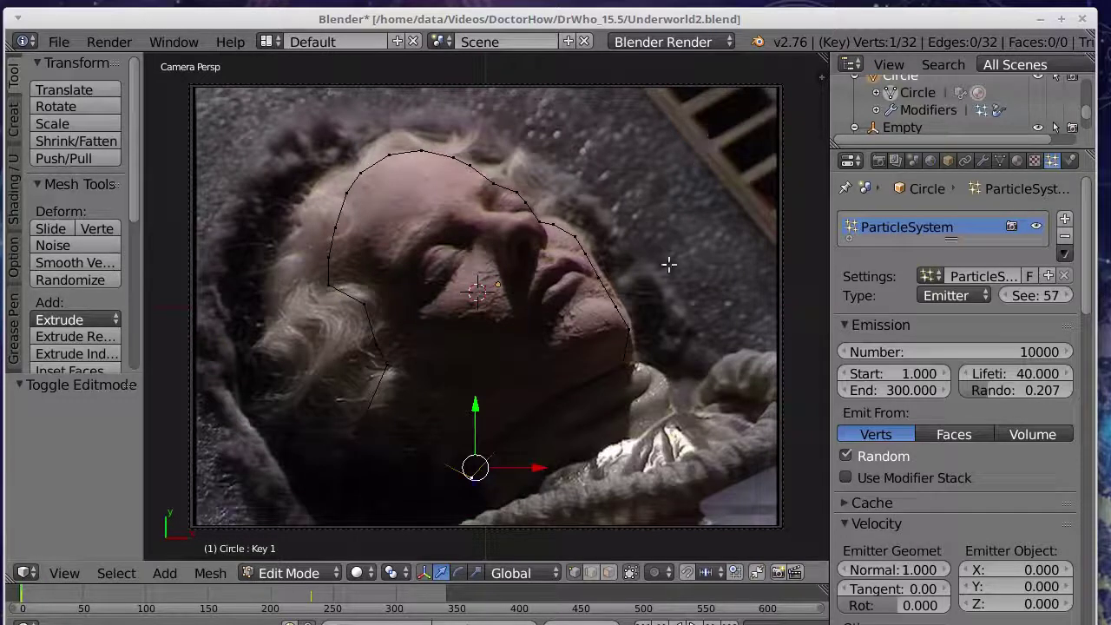
{"action": "left_click", "coordinate": [917, 94]}
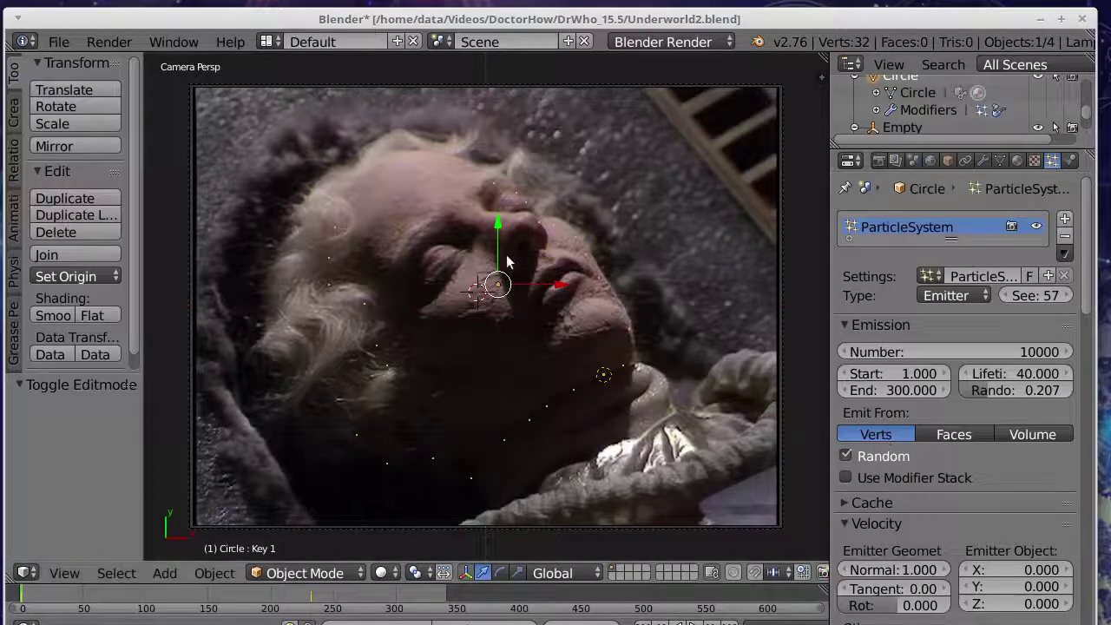
Widen the Properties editor and scroll down to the particle system's Physics panel
{"action": "left_click", "coordinate": [164, 573]}
{"action": "mouse_move", "coordinate": [187, 552]}
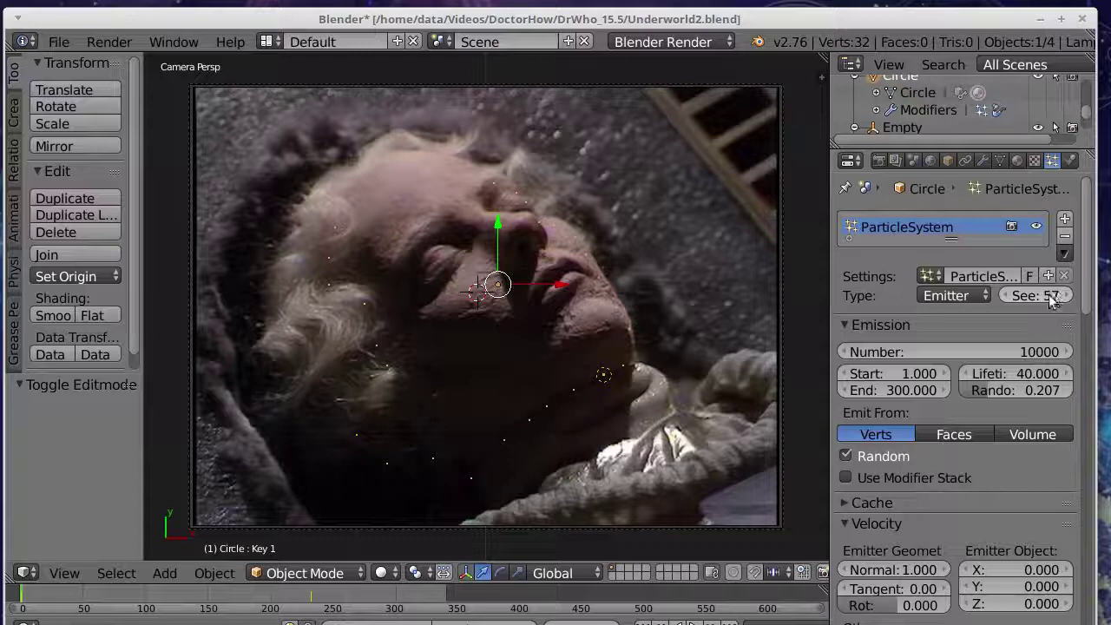
{"action": "left_click_drag", "start_coordinate": [830, 286], "coordinate": [812, 287]}
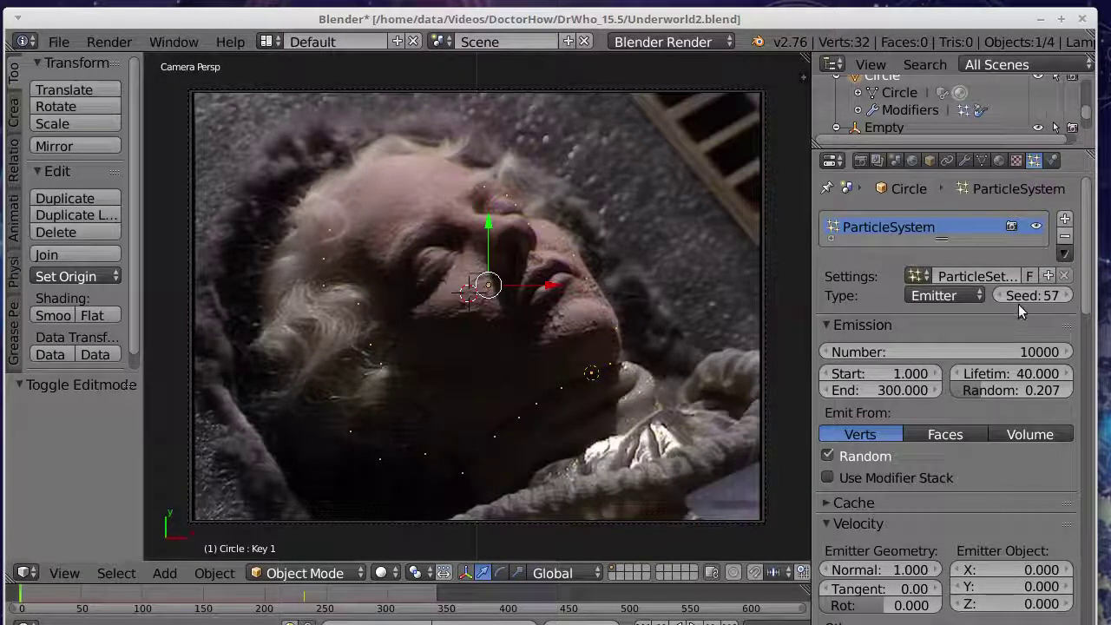
{"action": "left_click_drag", "start_coordinate": [1090, 250], "coordinate": [1090, 339]}
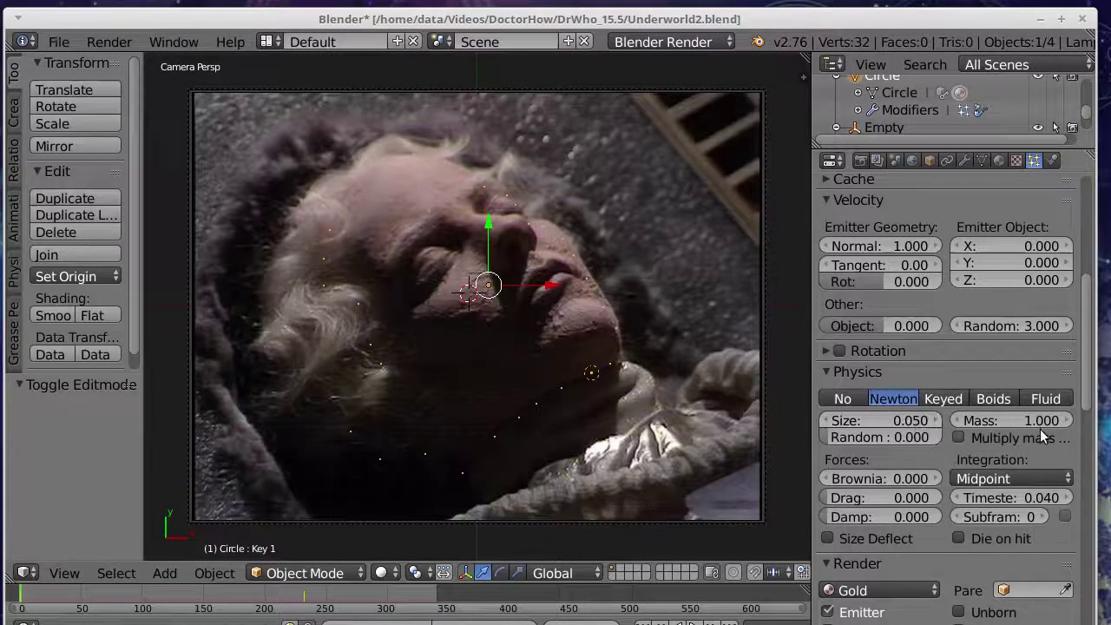
{"action": "scroll", "coordinate": [1067, 395], "scroll_direction": "down", "scroll_amount": 4}
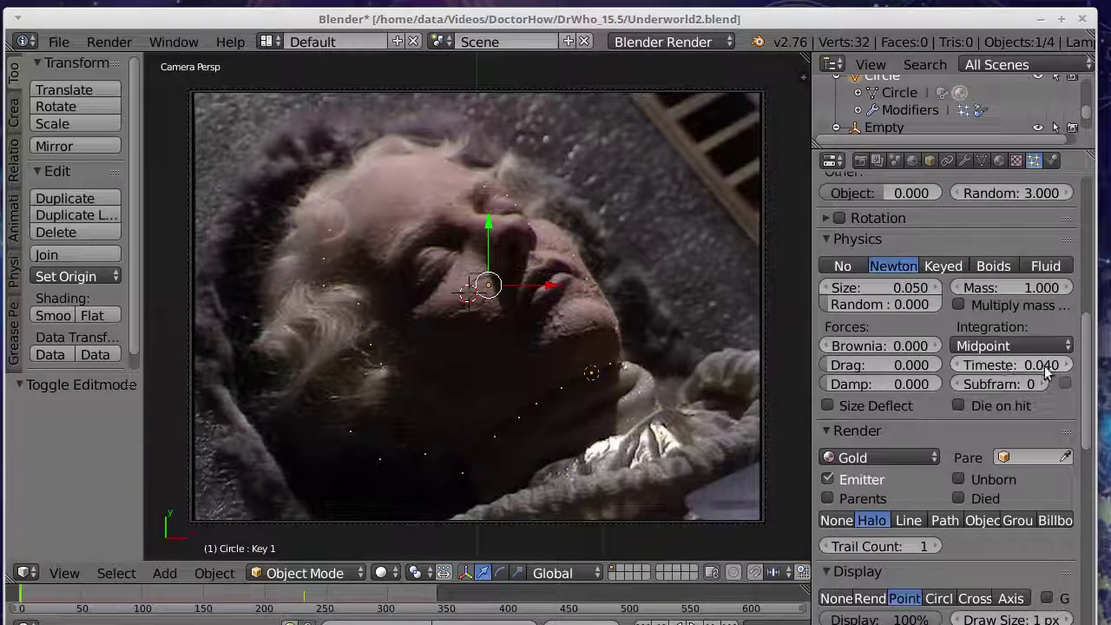
{"action": "scroll", "coordinate": [1059, 366], "scroll_direction": "down", "scroll_amount": 3}
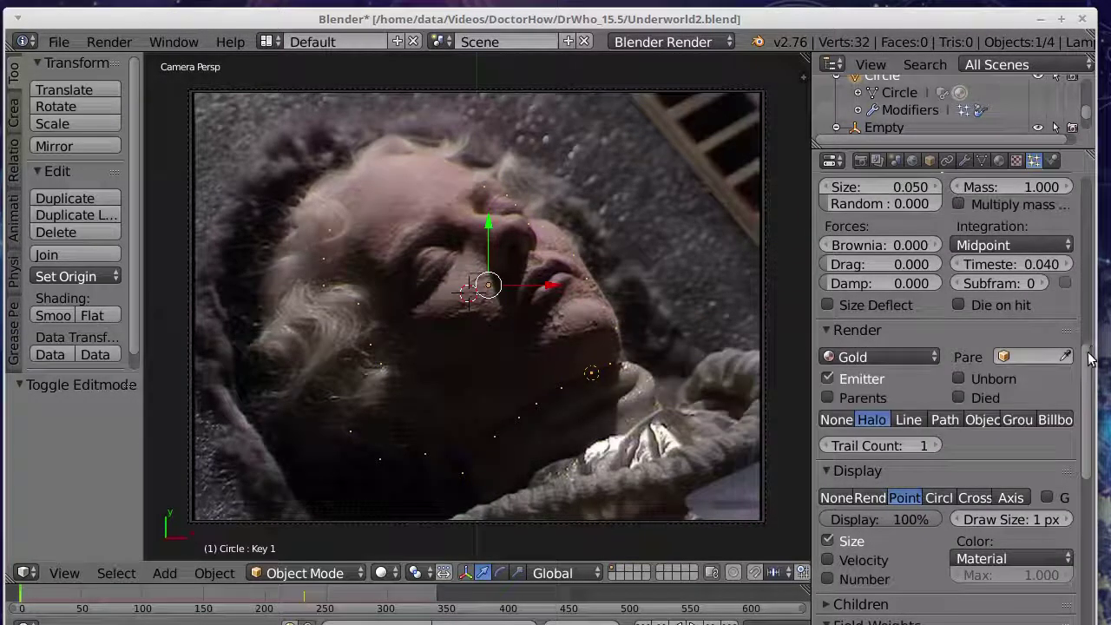
{"action": "scroll", "coordinate": [1090, 358], "scroll_direction": "down", "scroll_amount": 4}
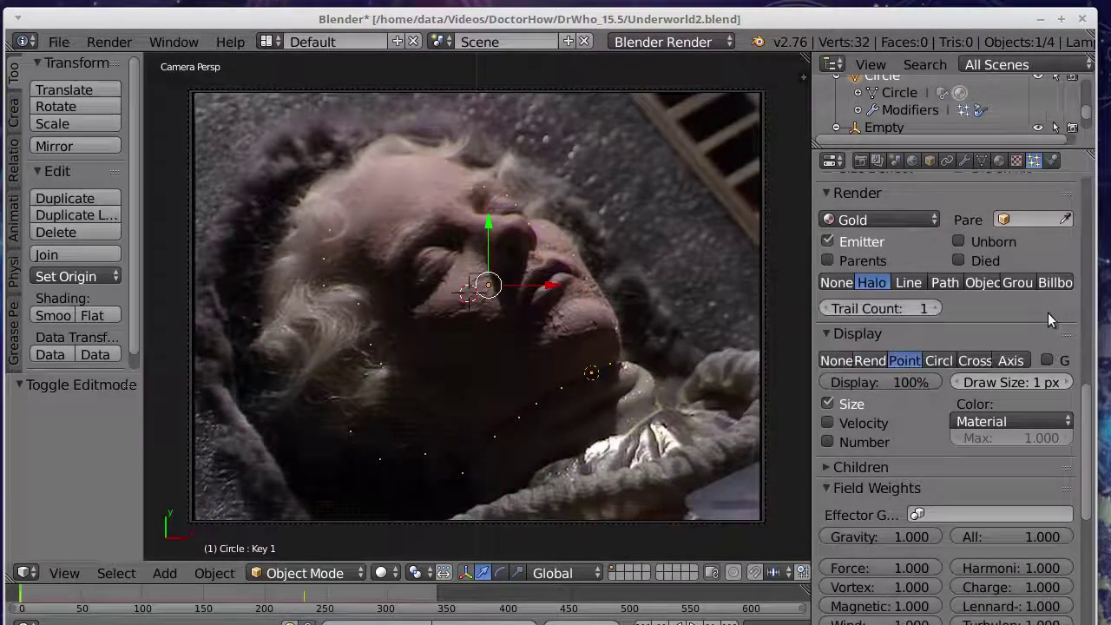
{"action": "scroll", "coordinate": [1092, 408], "scroll_direction": "down", "scroll_amount": 2}
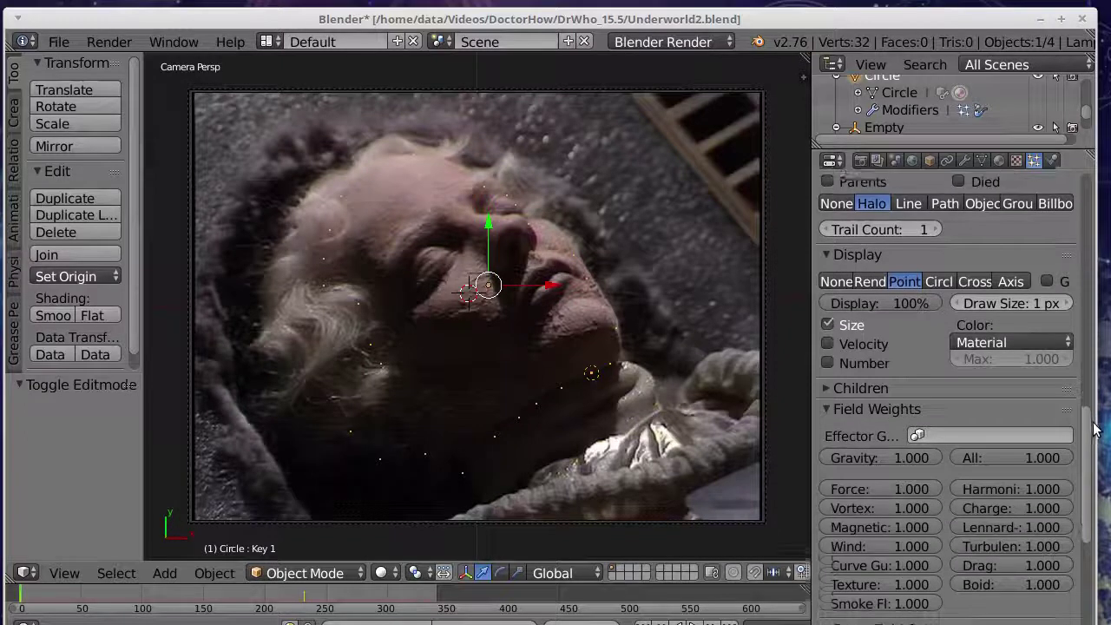
{"action": "scroll", "coordinate": [1094, 429], "scroll_direction": "down", "scroll_amount": 1}
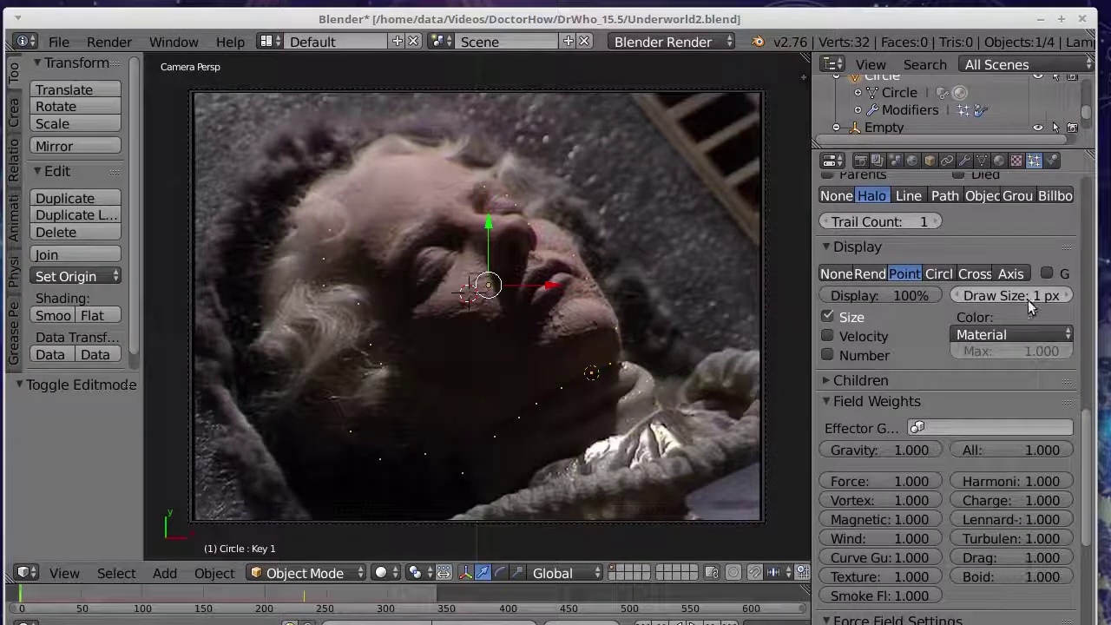
{"action": "scroll", "coordinate": [1092, 458], "scroll_direction": "down", "scroll_amount": 2}
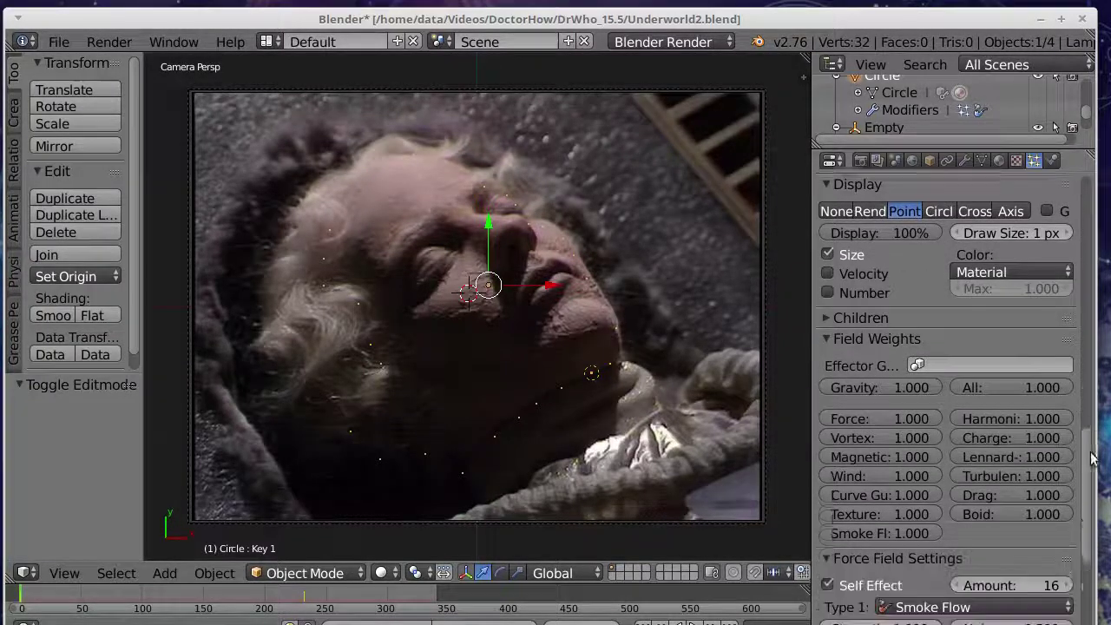
{"action": "scroll", "coordinate": [1092, 458], "scroll_direction": "down", "scroll_amount": 1}
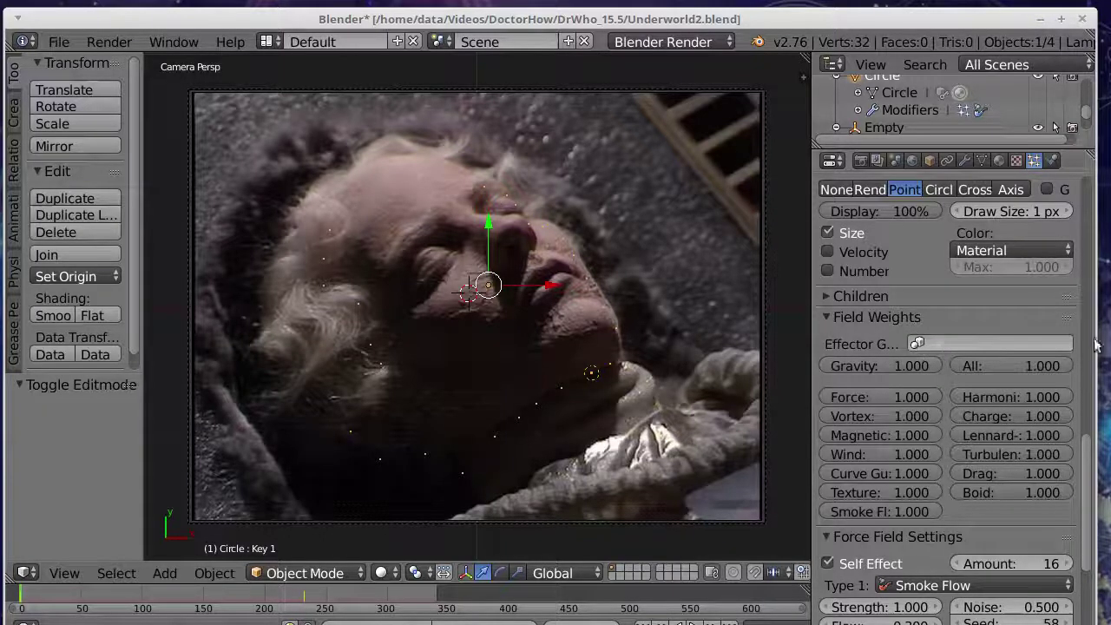
{"action": "scroll", "coordinate": [1090, 473], "scroll_direction": "down", "scroll_amount": 2}
{"action": "scroll", "coordinate": [1090, 473], "scroll_direction": "down", "scroll_amount": 5}
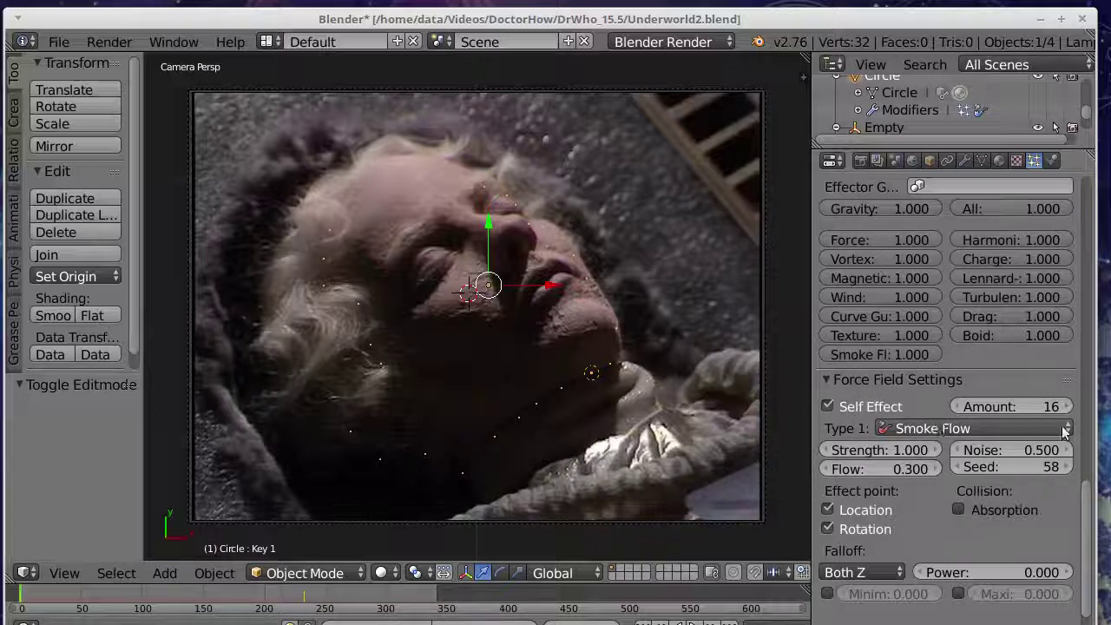
{"action": "scroll", "coordinate": [1084, 486], "scroll_direction": "down", "scroll_amount": 1}
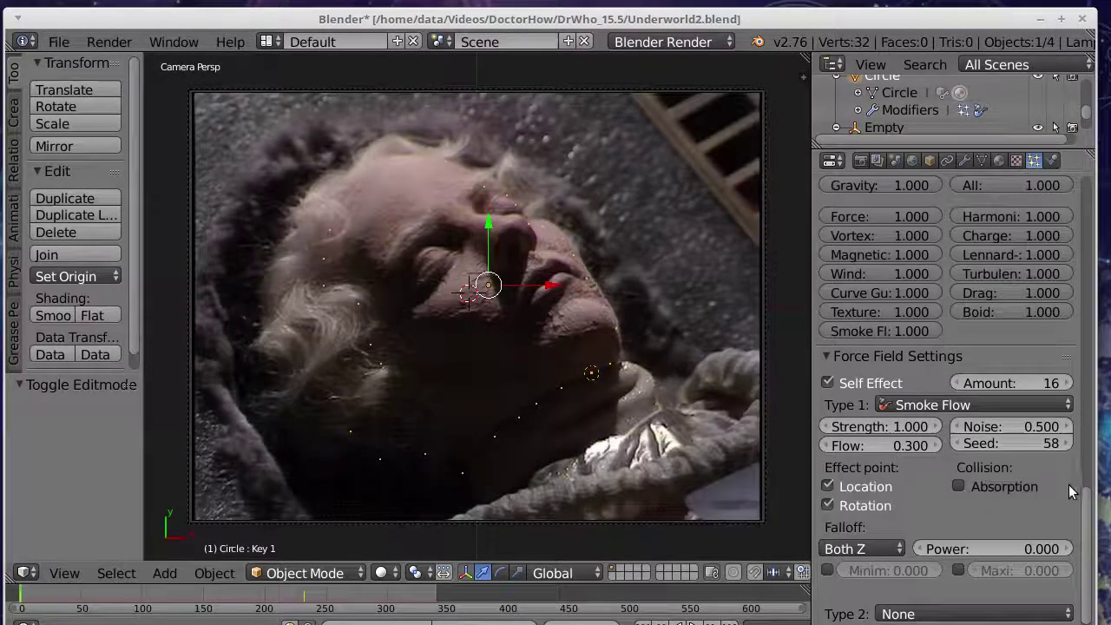
{"action": "left_click_drag", "start_coordinate": [1084, 498], "coordinate": [1074, 297]}
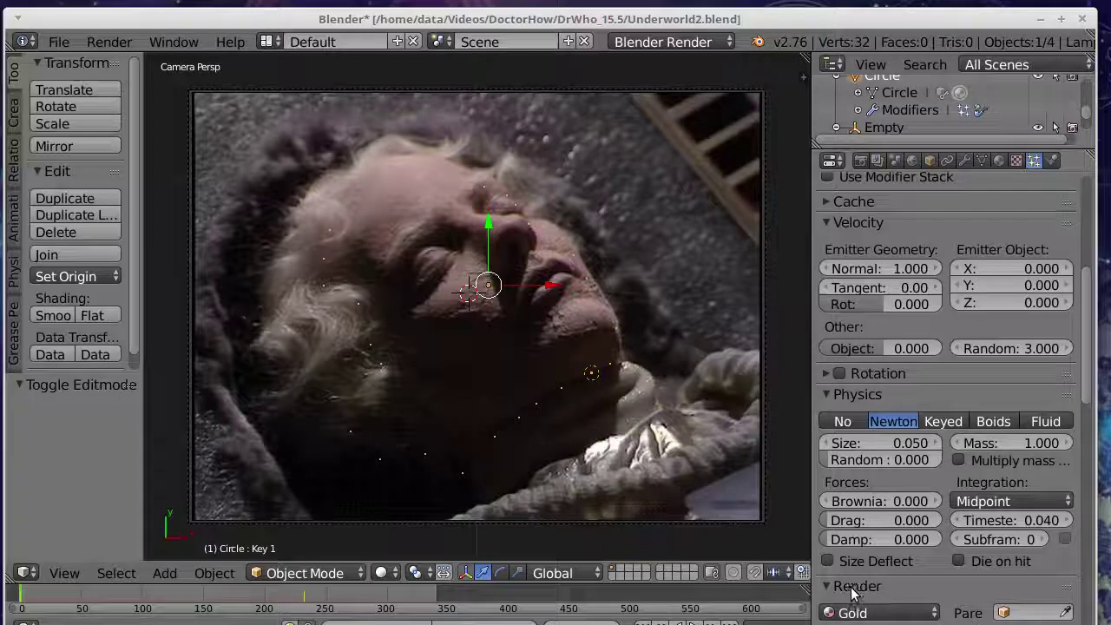
Show the Gold material as a yellow Halo with alpha 0.022, size 0.500, hardness 50
{"action": "left_click", "coordinate": [999, 162]}
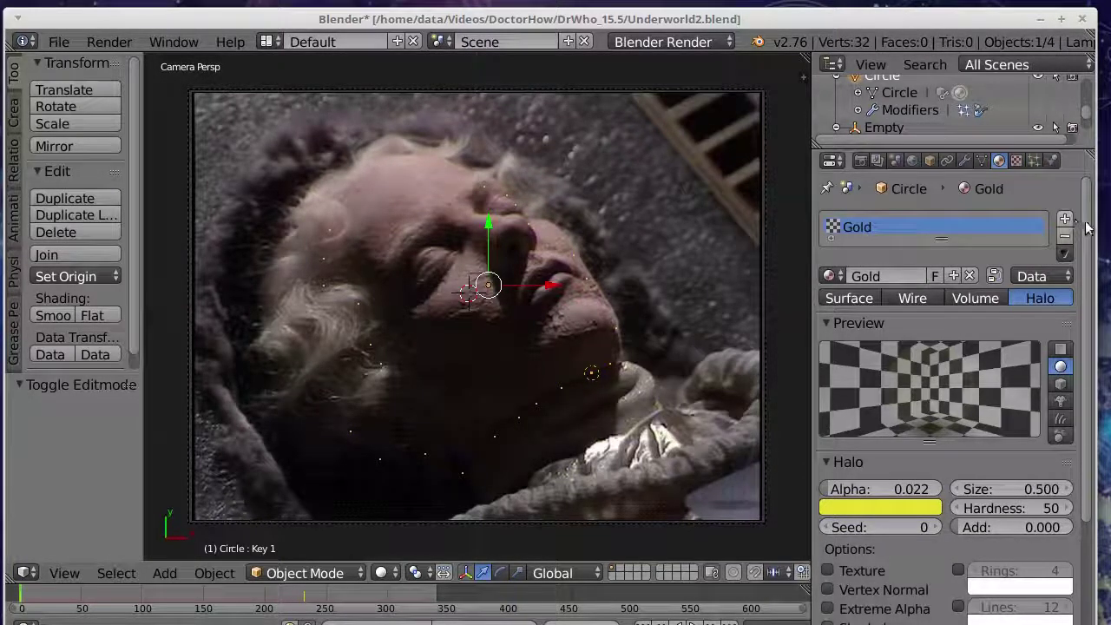
{"action": "scroll", "coordinate": [1084, 238], "scroll_direction": "down", "scroll_amount": 2}
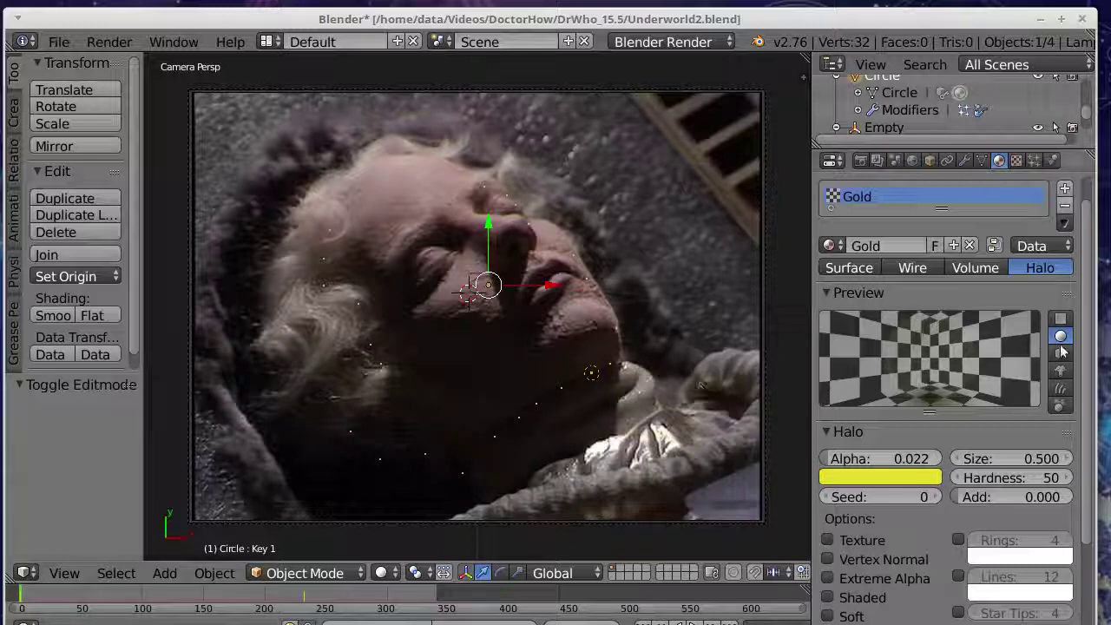
{"action": "scroll", "coordinate": [1090, 347], "scroll_direction": "down", "scroll_amount": 5}
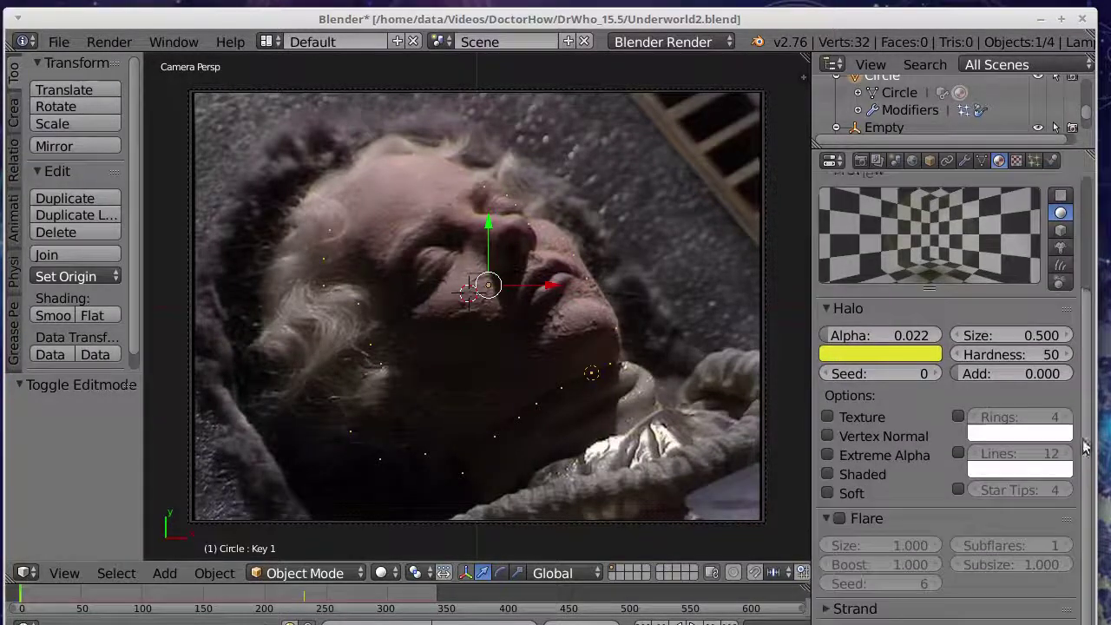